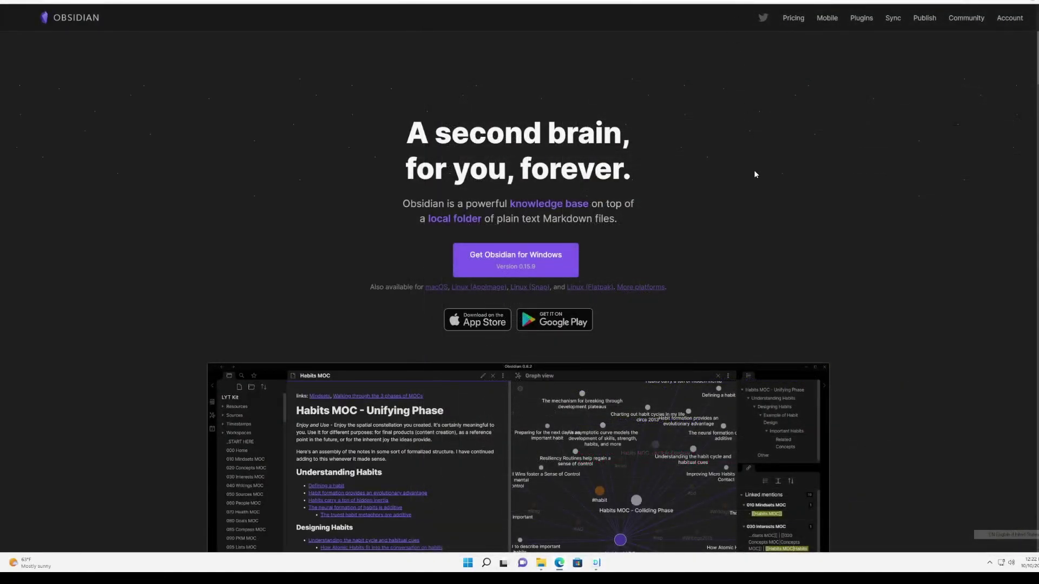
Scroll down the Synology Drive product page and frame the 'A second brain' heading.
scroll(753, 174, down, 3)
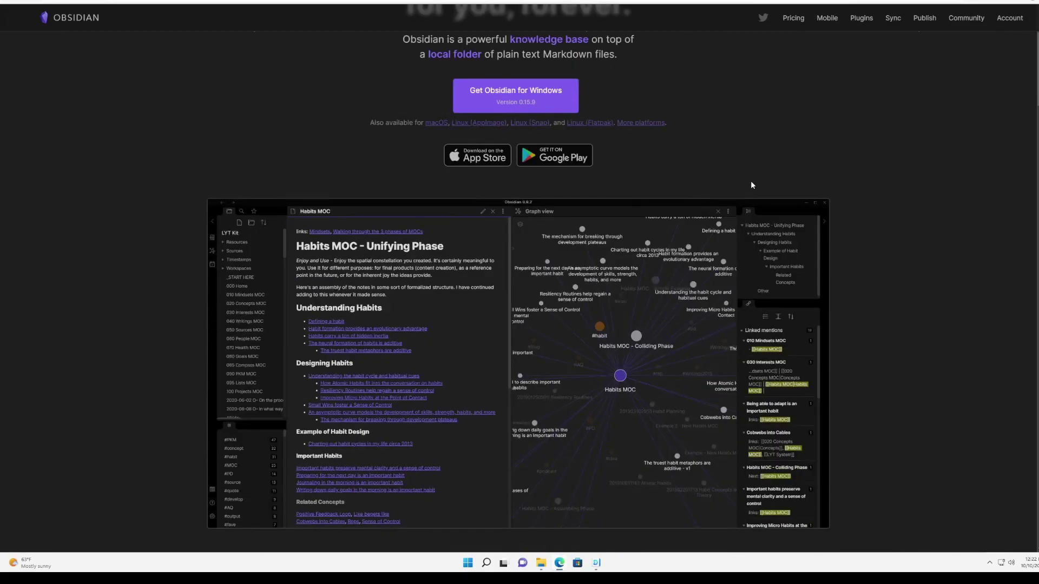
scroll(851, 211, down, 12)
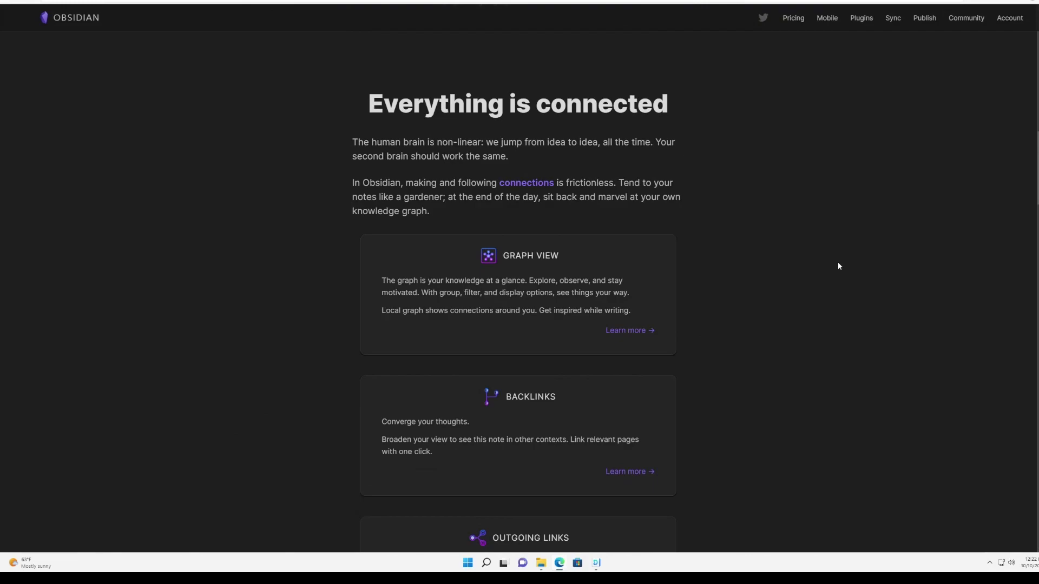
scroll(838, 265, down, 10)
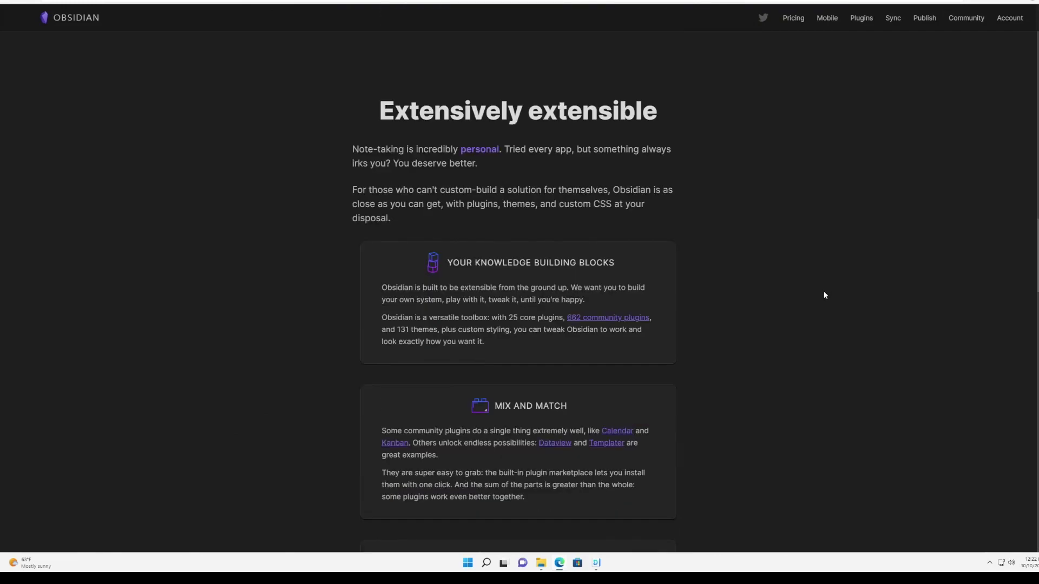
scroll(824, 295, down, 9)
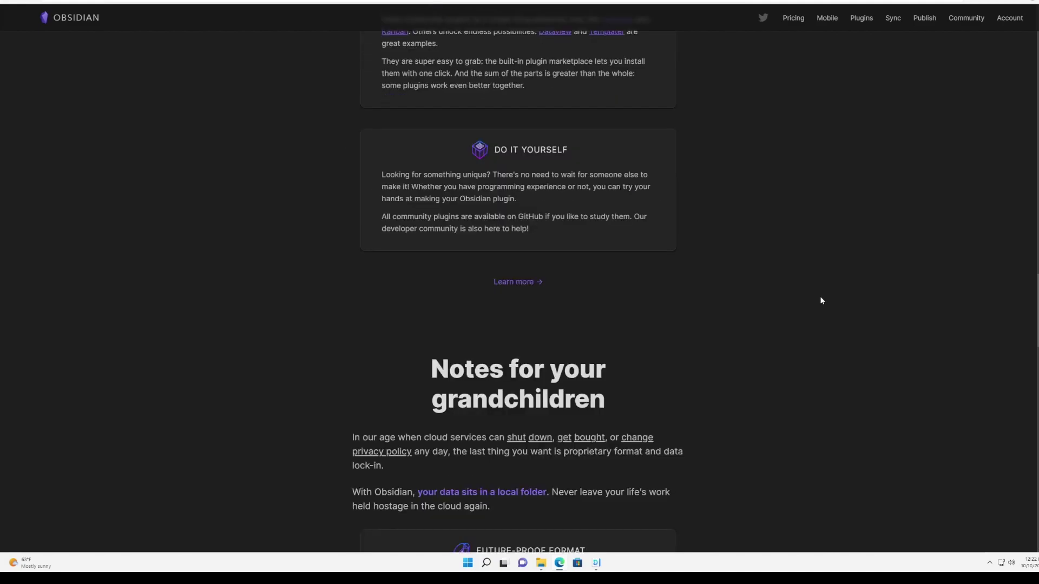
scroll(819, 304, down, 6)
scroll(817, 306, down, 9)
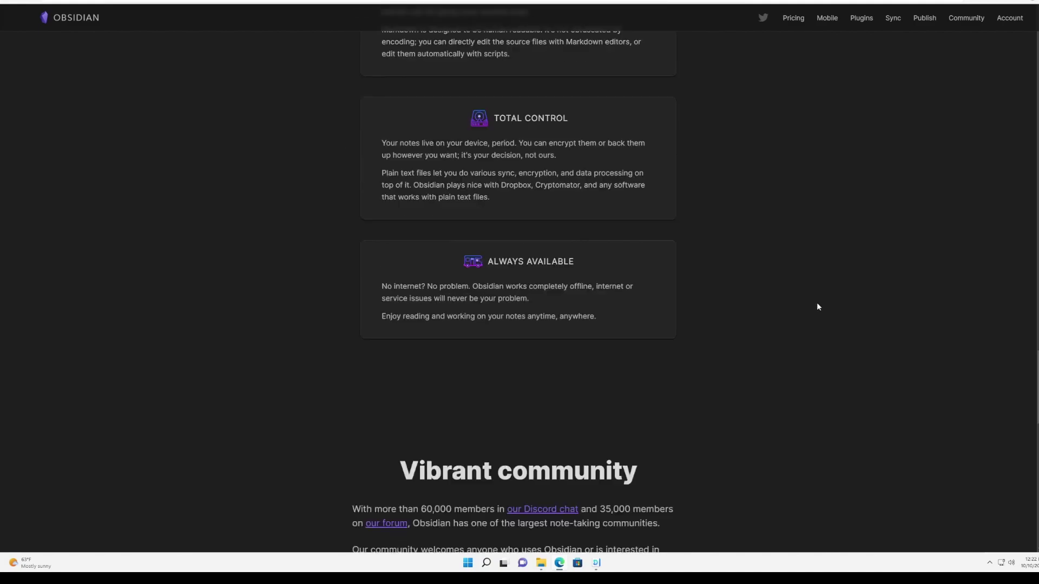
scroll(817, 307, down, 8)
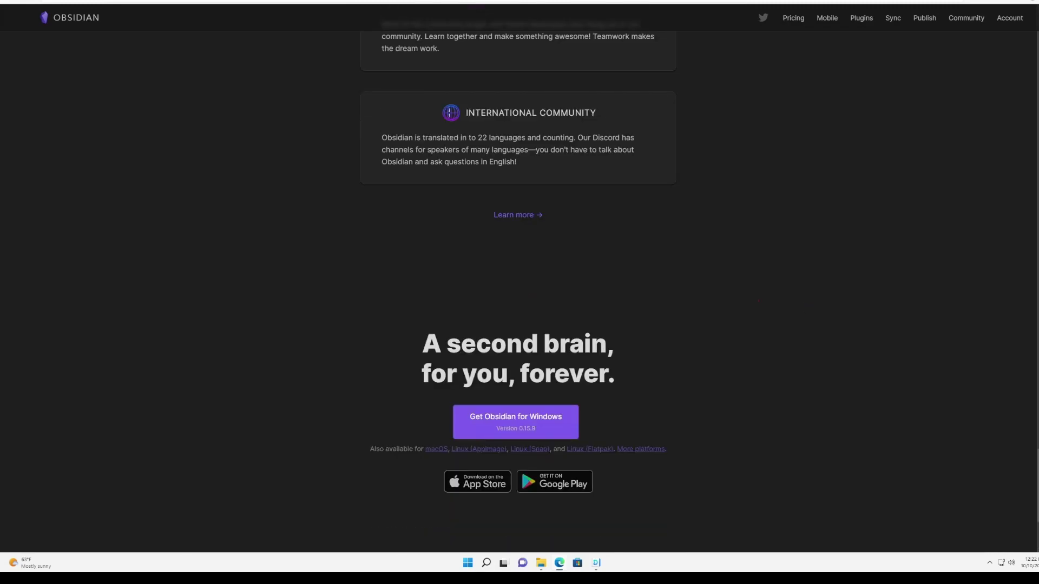
drag(383, 312, 649, 396)
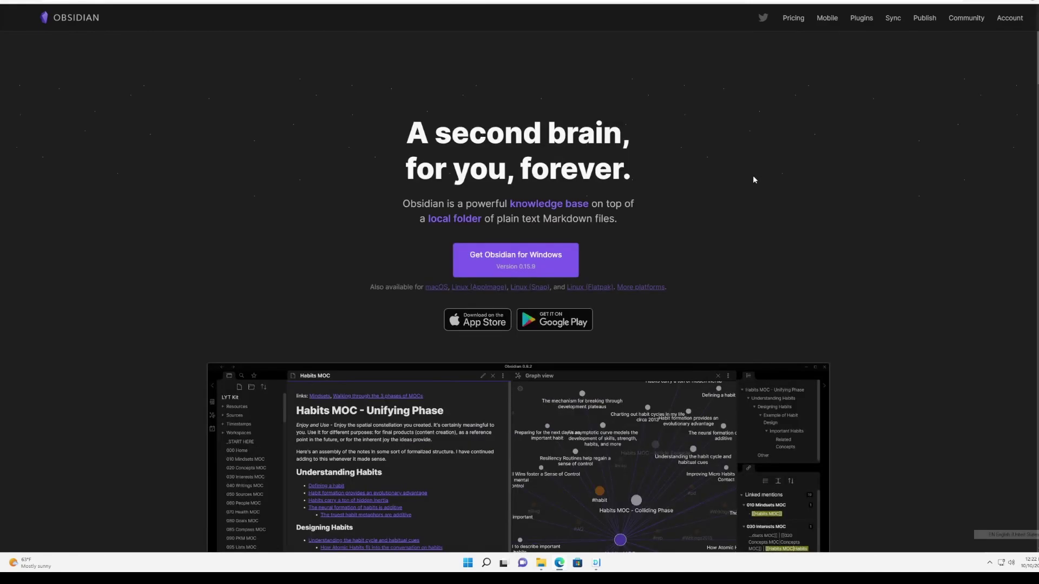
Scroll through the rest of Synology Drive's feature sections.
scroll(754, 178, down, 3)
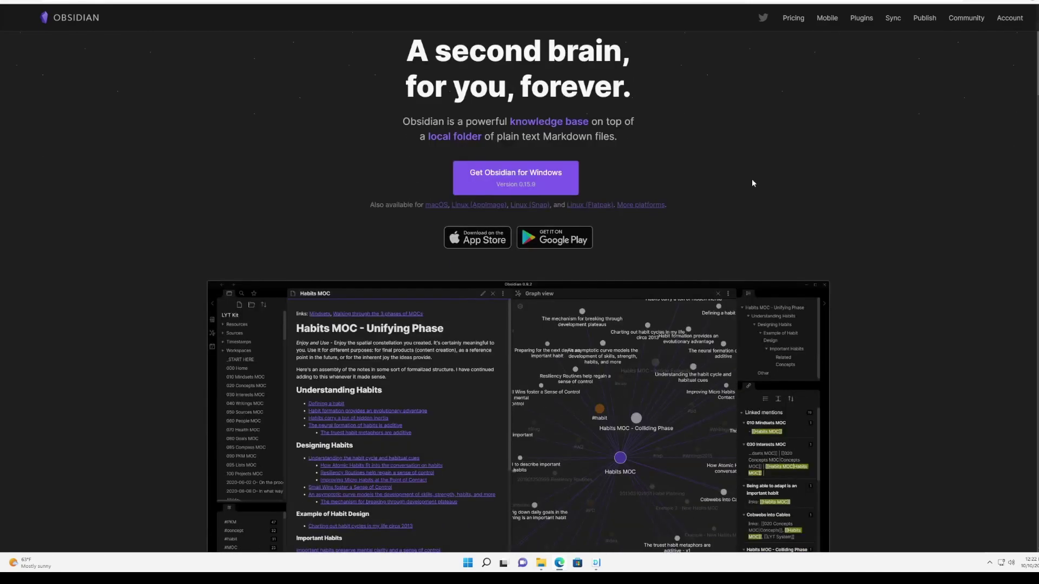
scroll(855, 217, down, 7)
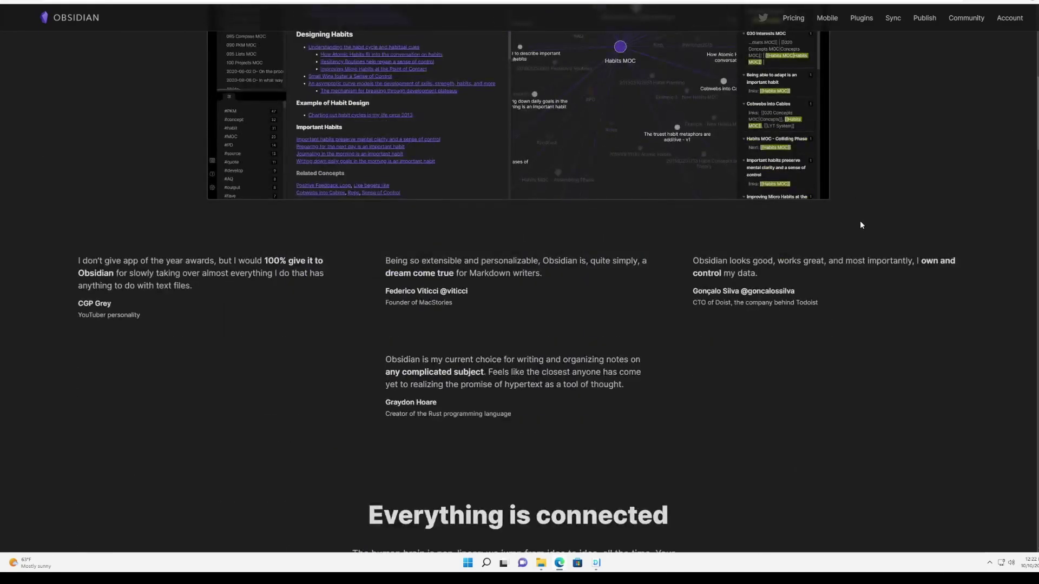
scroll(859, 220, down, 8)
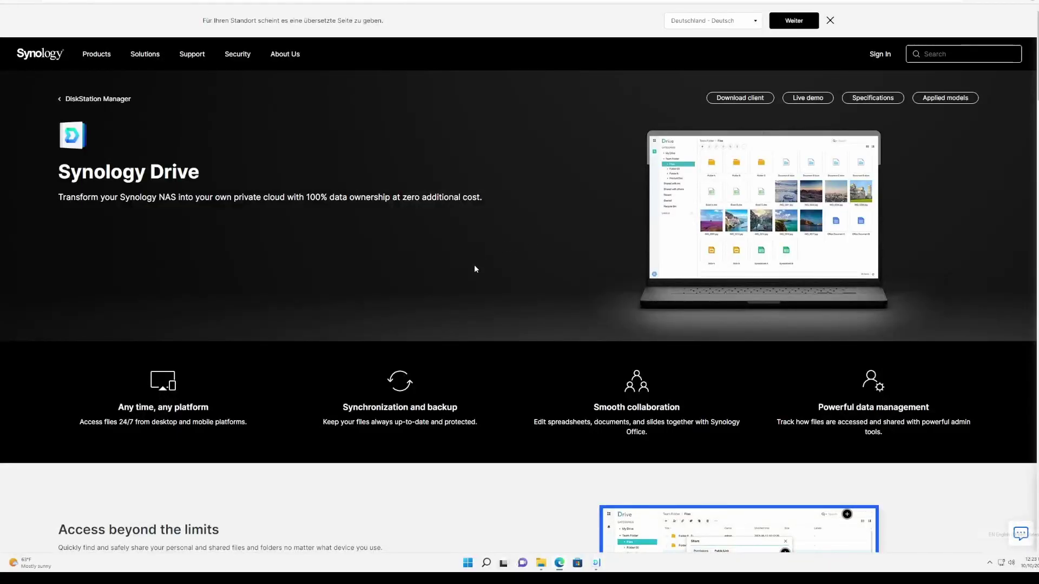
scroll(473, 268, down, 3)
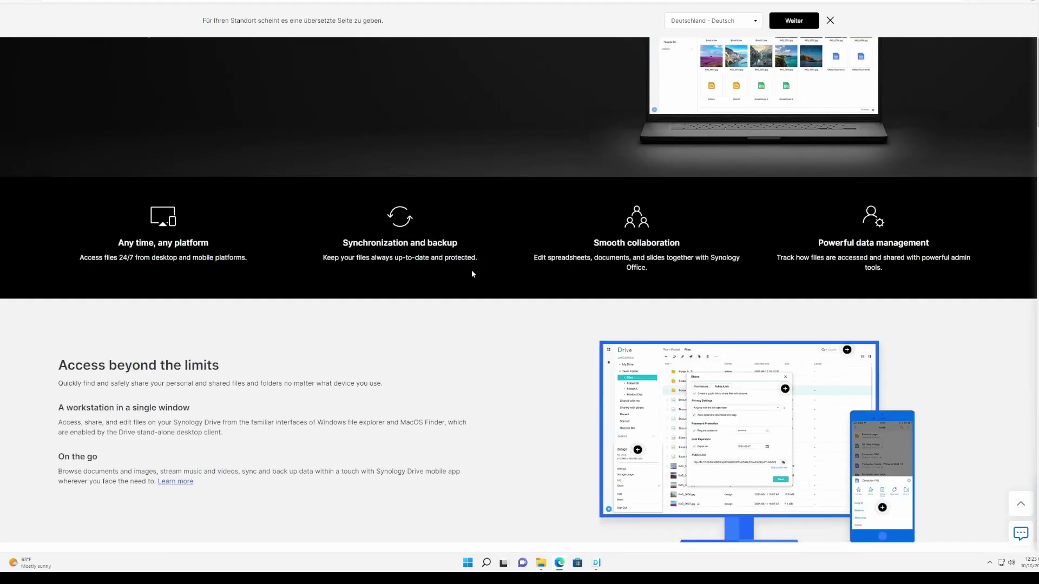
scroll(468, 274, down, 5)
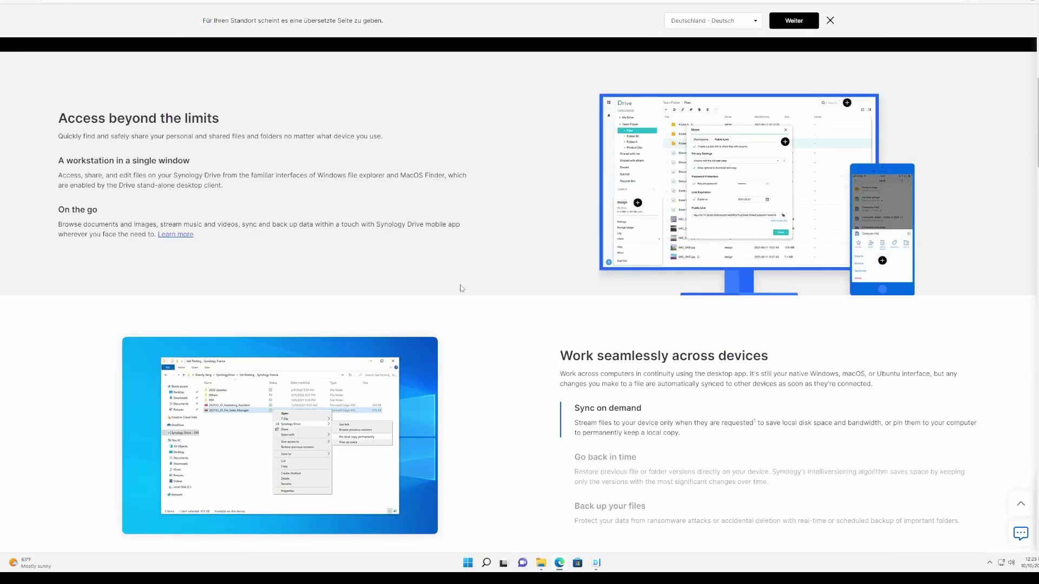
scroll(461, 288, down, 5)
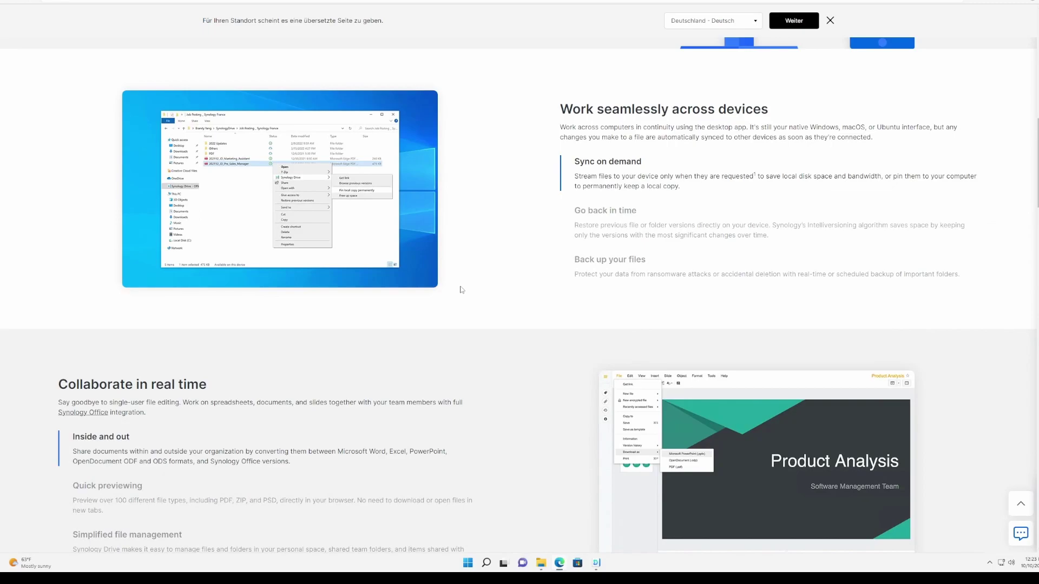
scroll(461, 290, down, 5)
scroll(455, 297, down, 6)
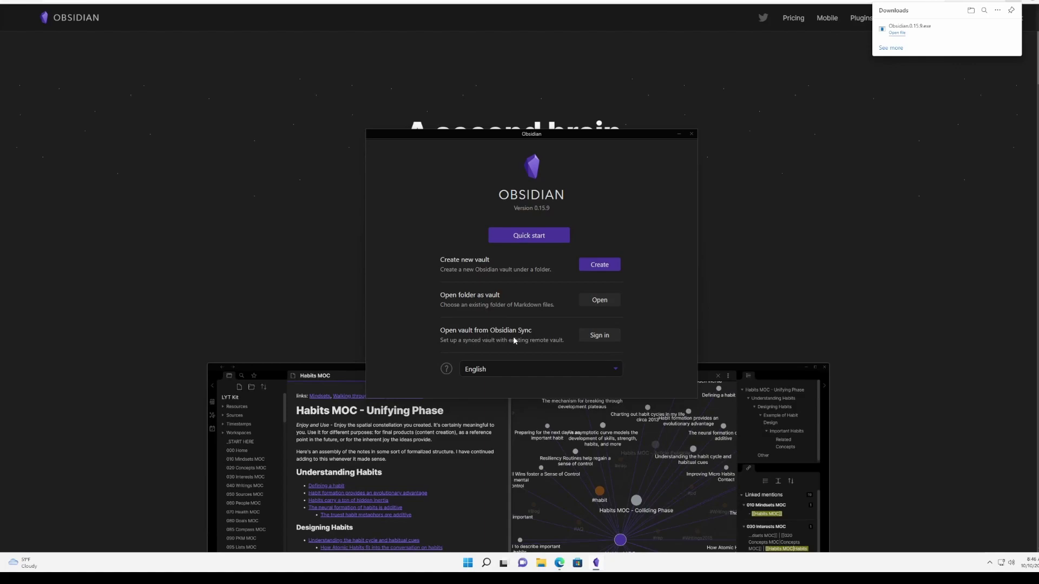
Start a new vault named FirstVault and choose where to store it.
click(596, 264)
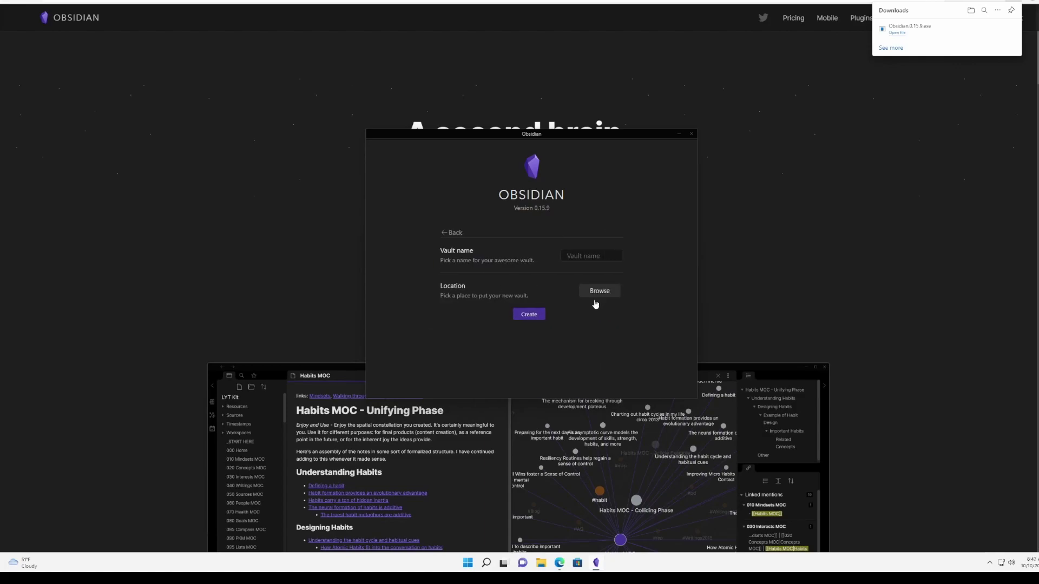
text(FirstVault)
click(599, 292)
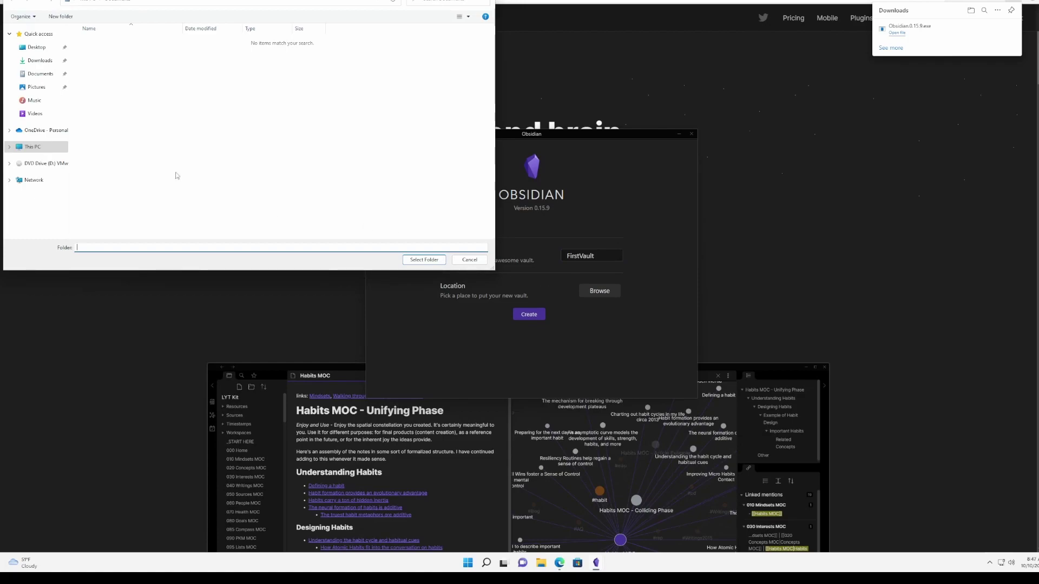
Make a FirstVault folder in Documents and create the vault there.
click(39, 74)
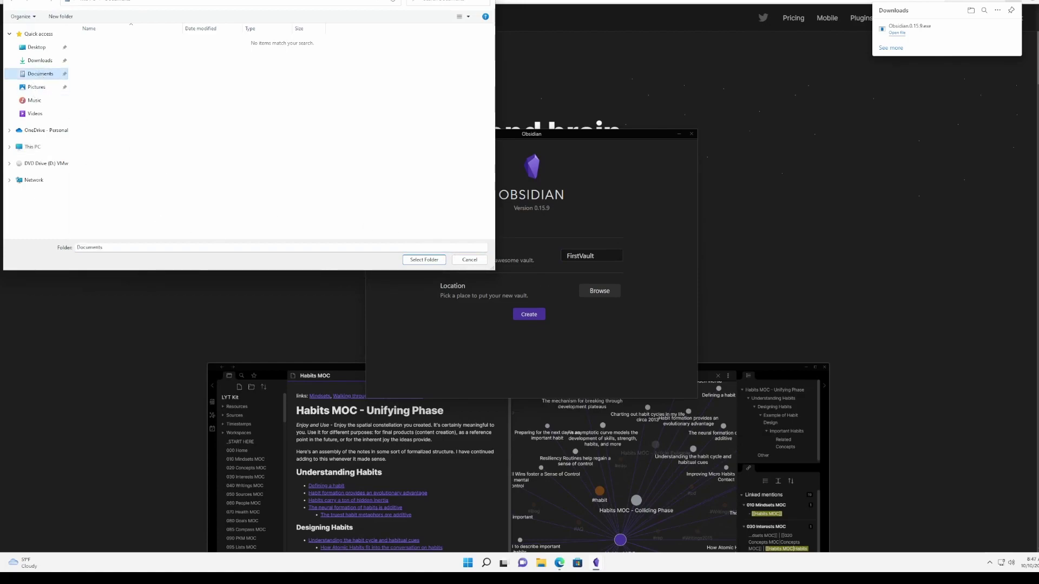
right_click(154, 105)
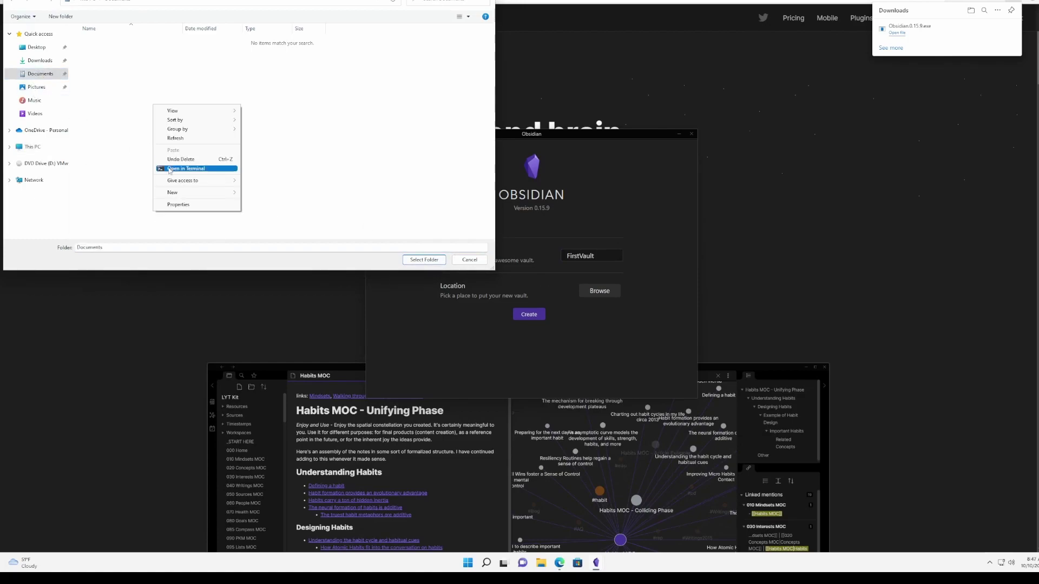
mouse_move(212, 193)
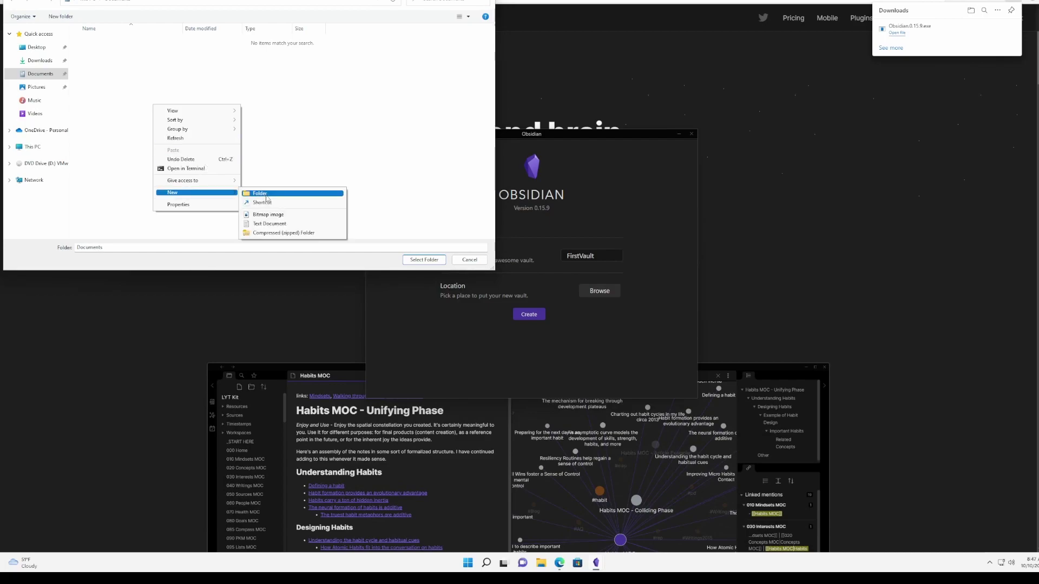
click(265, 193)
text(FirstVault)
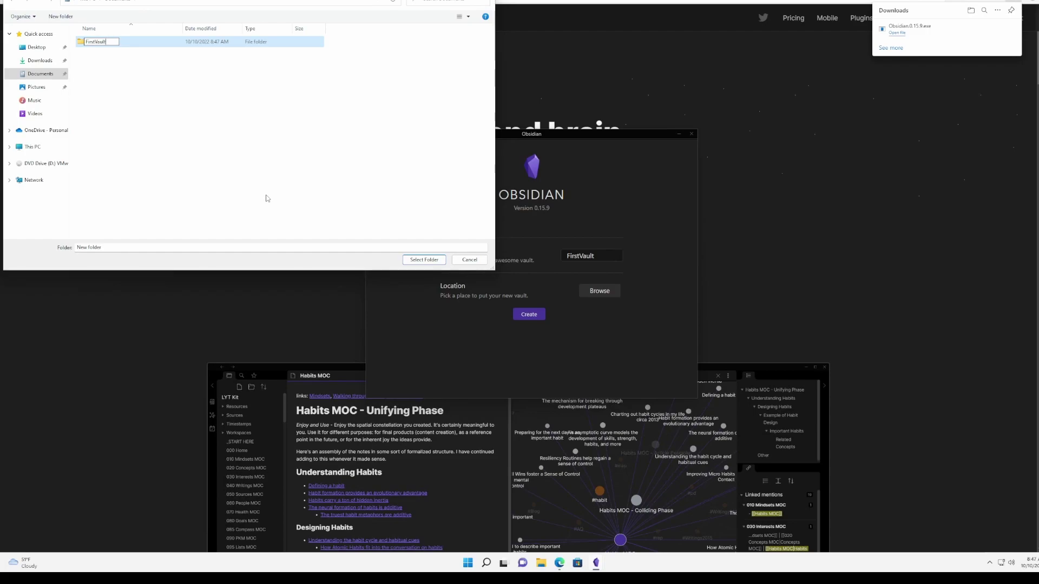
key(Return)
key(Return)
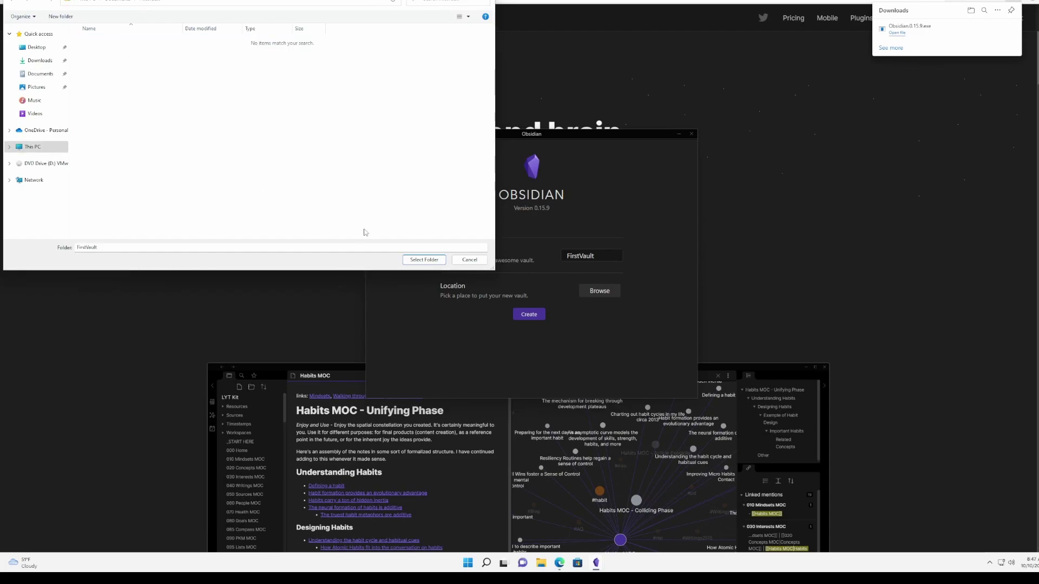
click(424, 259)
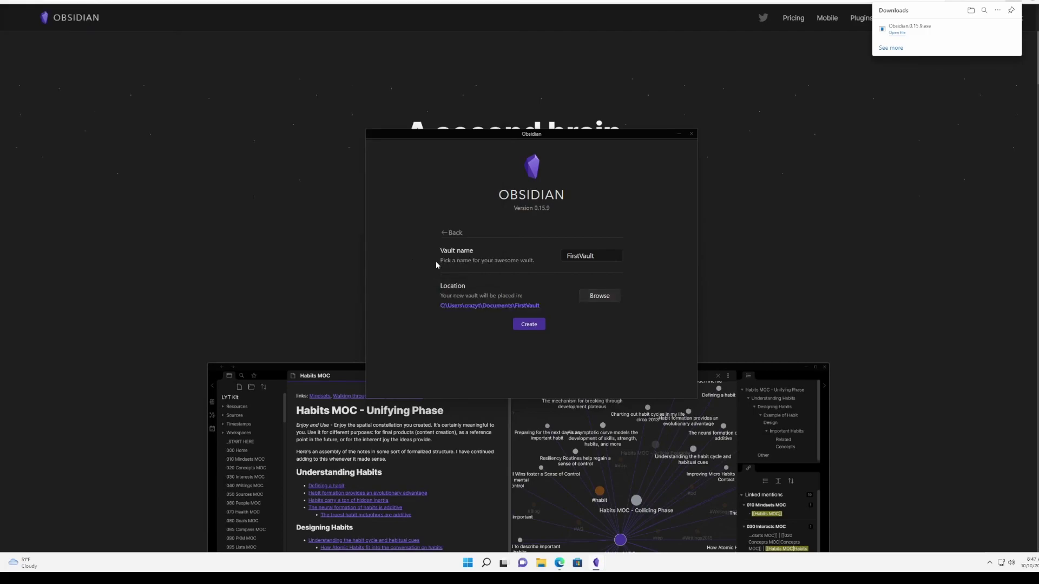
click(529, 325)
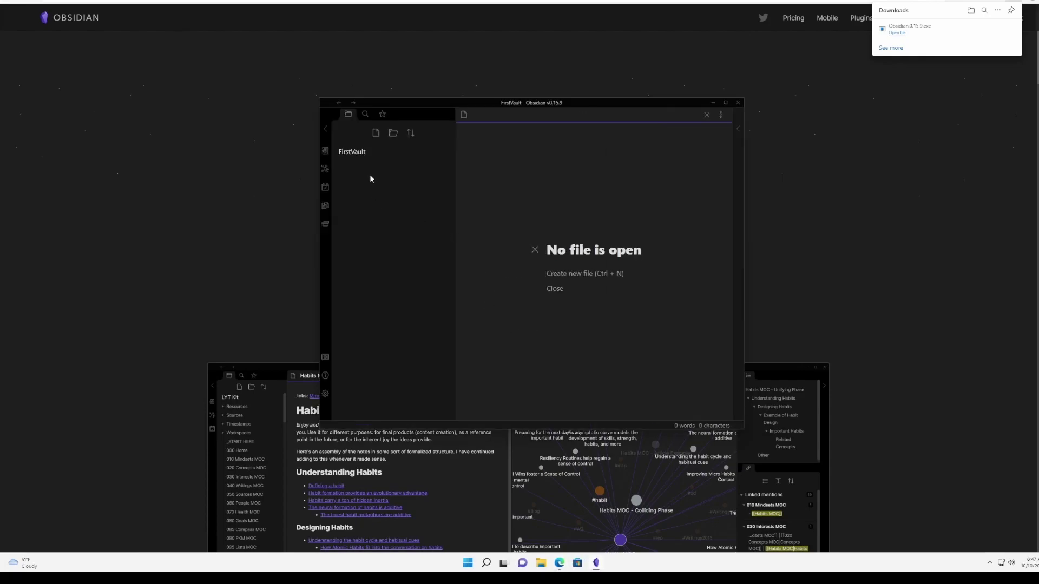
Add a 'first file' note reading 'This is my new file to demonstrate the syncronization across all devices'.
click(376, 134)
text(first file)
key(Return)
text(This)
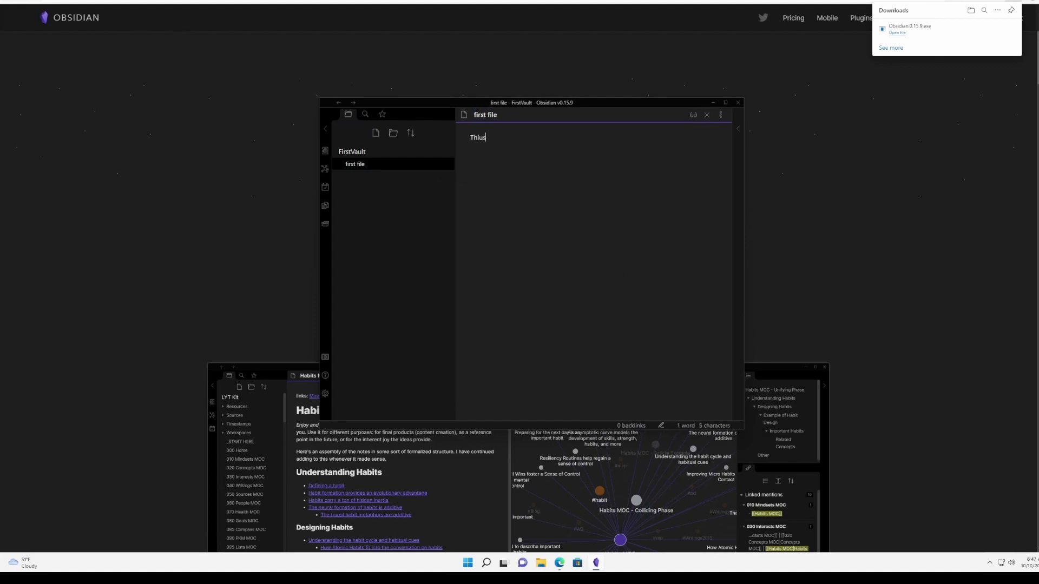
text( is my new file to demonstrate the sinc)
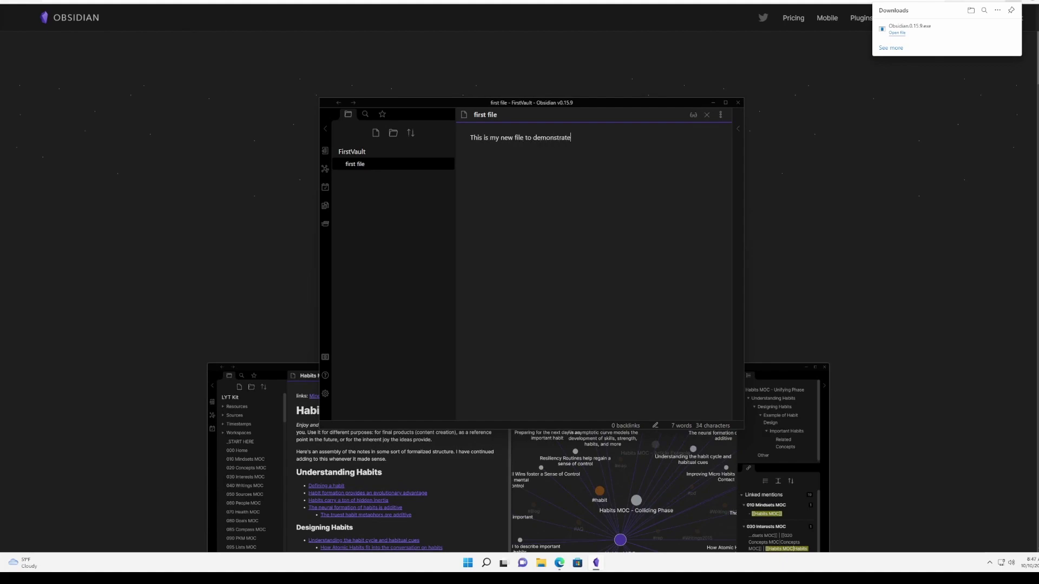
key(BackSpace)
key(BackSpace)
key(BackSpace)
text(yncronization across all devices)
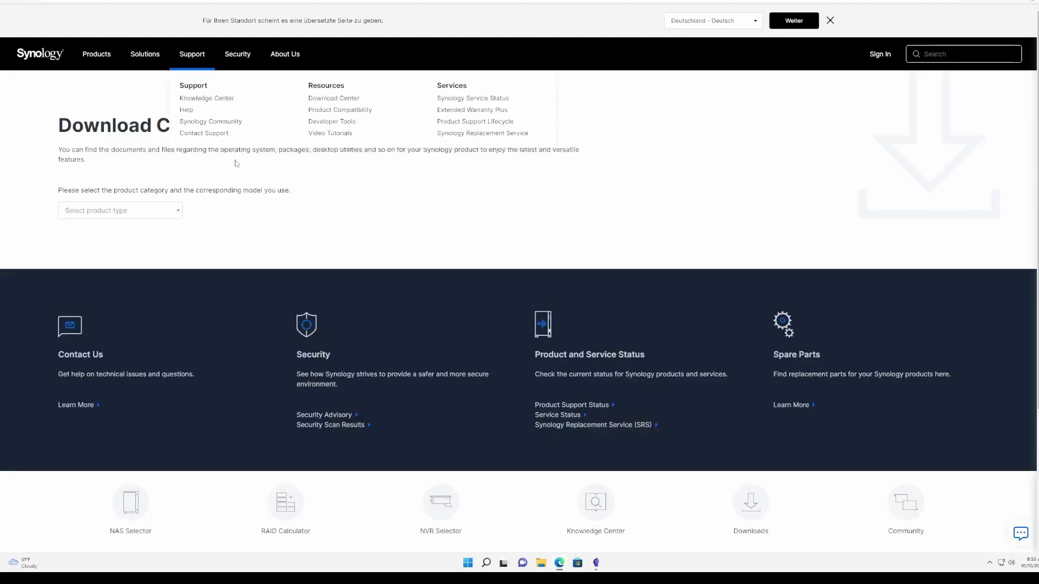
In Download Center, select product type NAS and model DS716+.
click(169, 216)
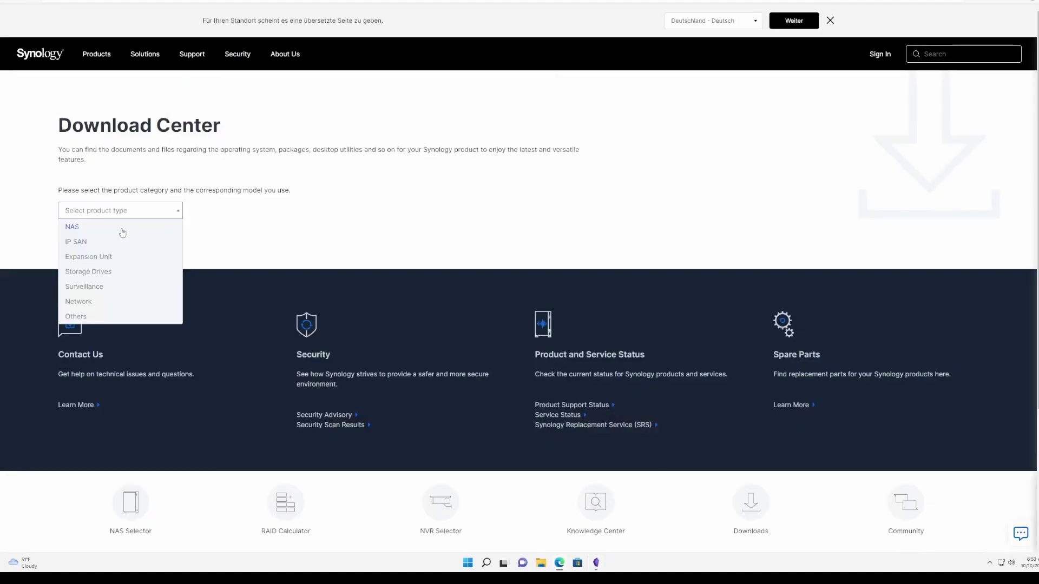
click(124, 228)
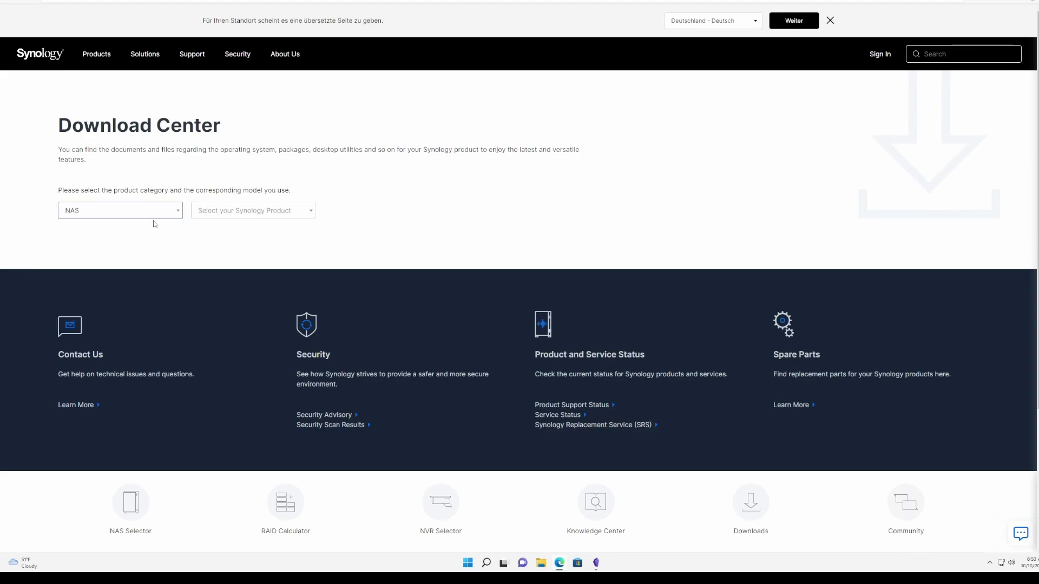
click(207, 215)
scroll(247, 298, down, 5)
scroll(247, 298, down, 3)
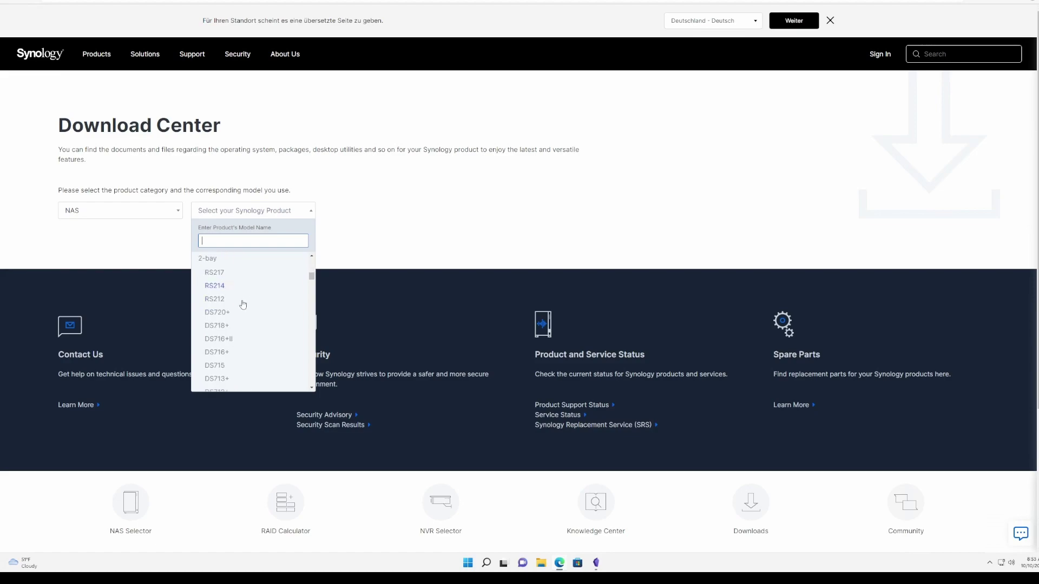
click(222, 352)
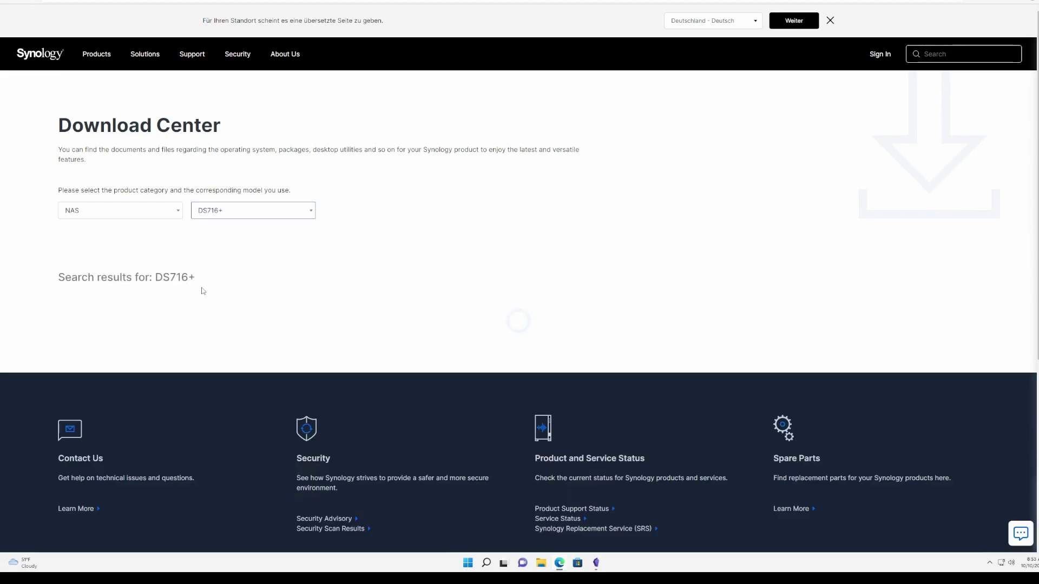
Download the Windows (exe) Synology Drive Client from the Desktop Utilities list.
scroll(205, 294, down, 3)
scroll(205, 294, down, 2)
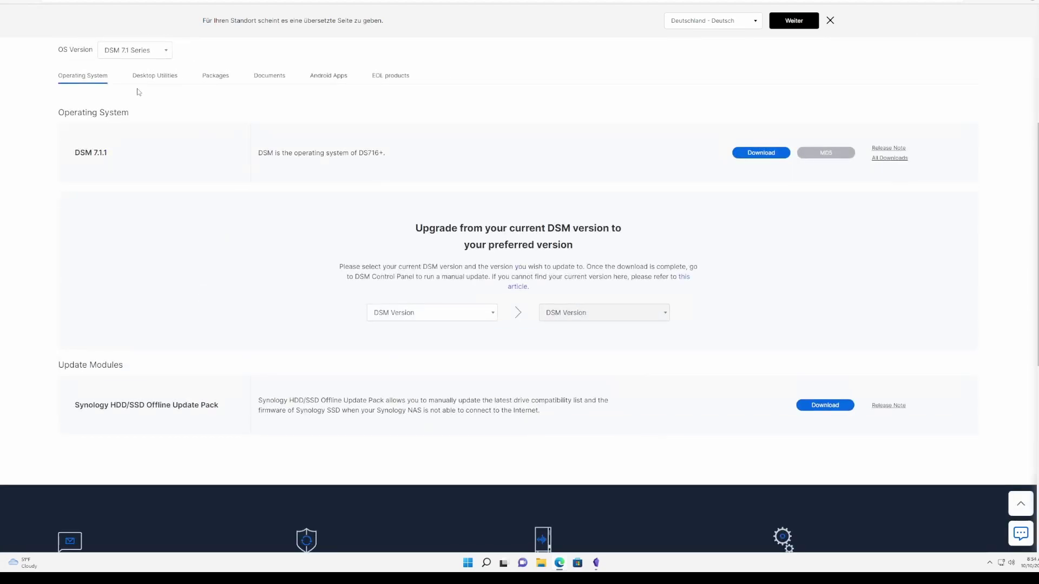
click(153, 81)
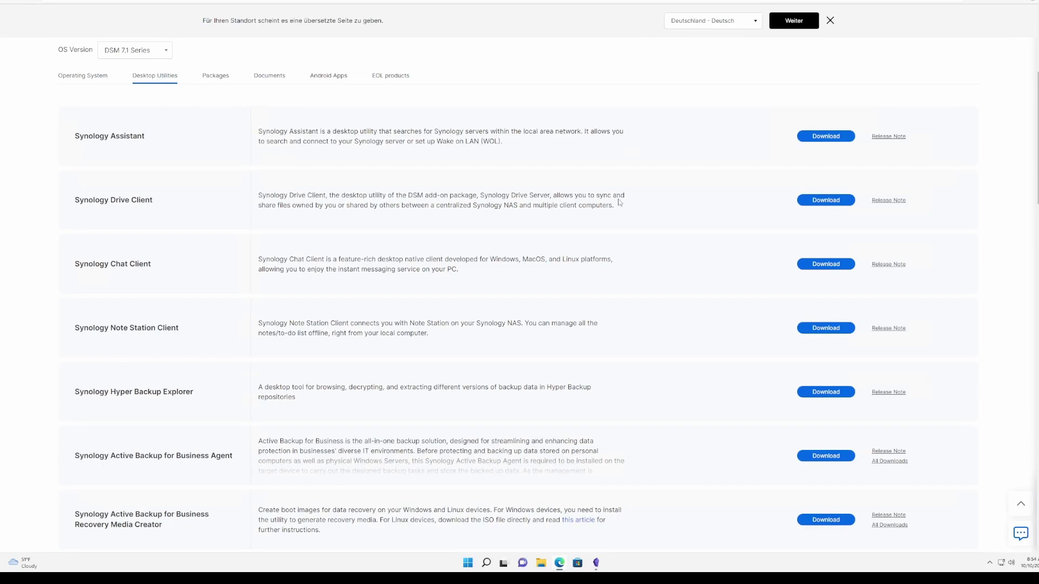
click(814, 203)
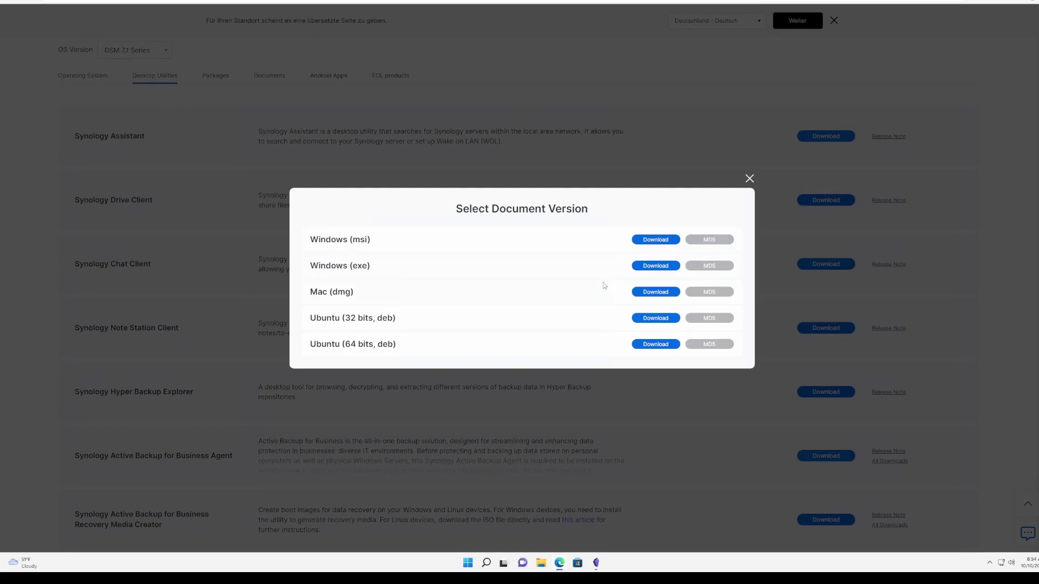
click(634, 268)
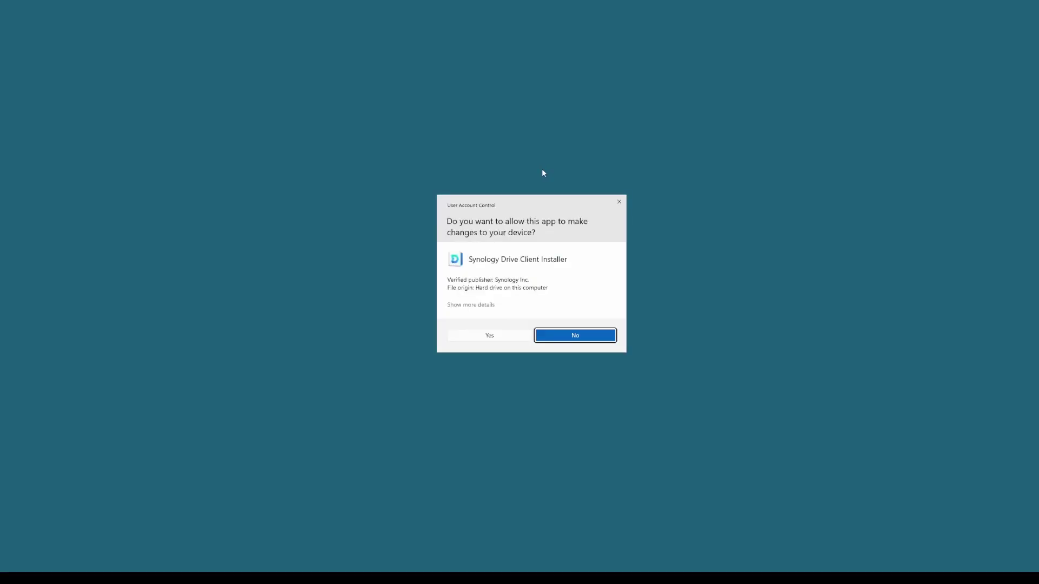
Install Synology Drive Client in English, accepting the licence, and close the finished wizard.
click(486, 336)
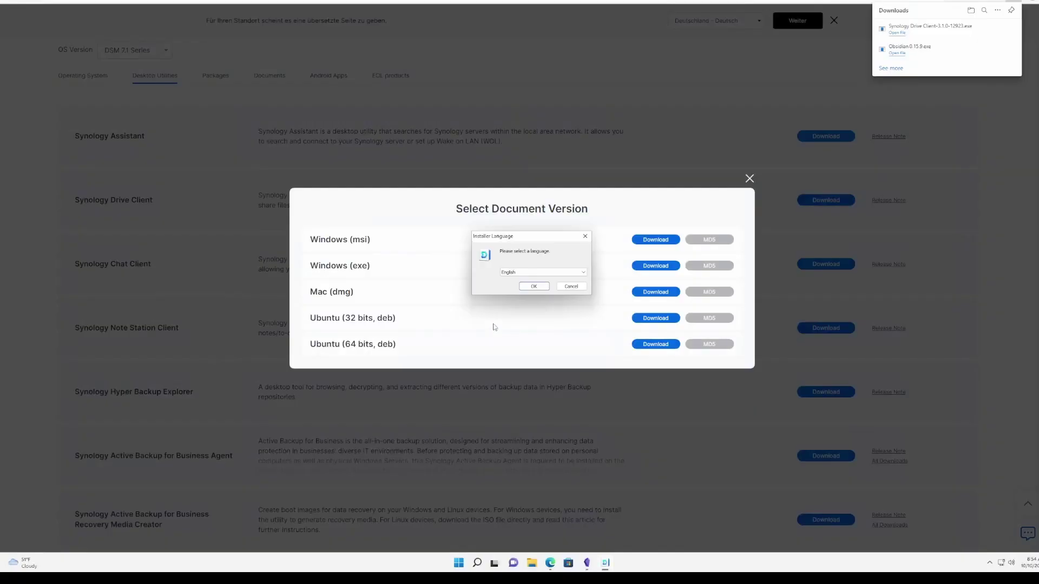
click(534, 287)
click(579, 334)
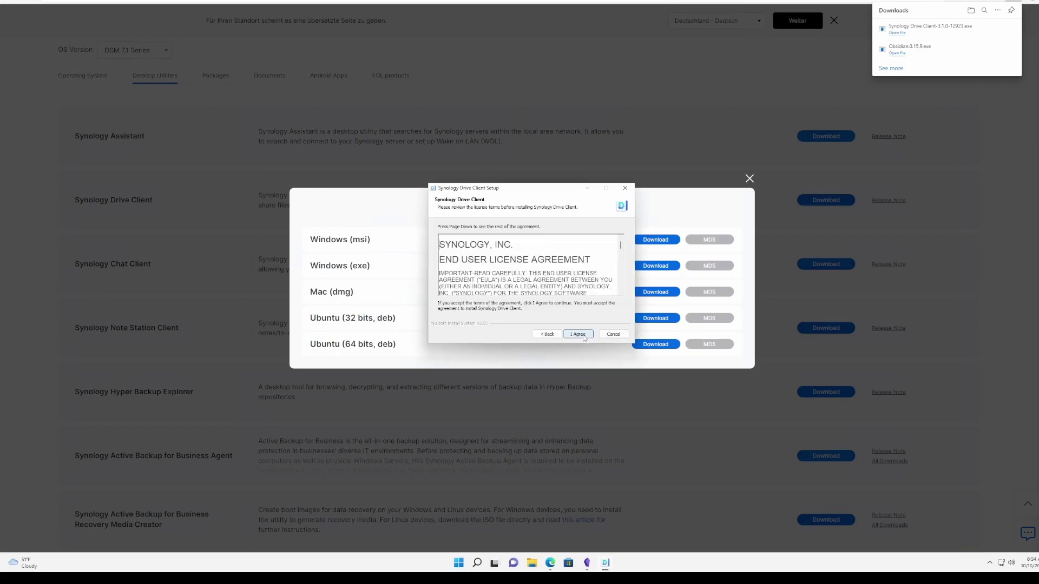
click(565, 334)
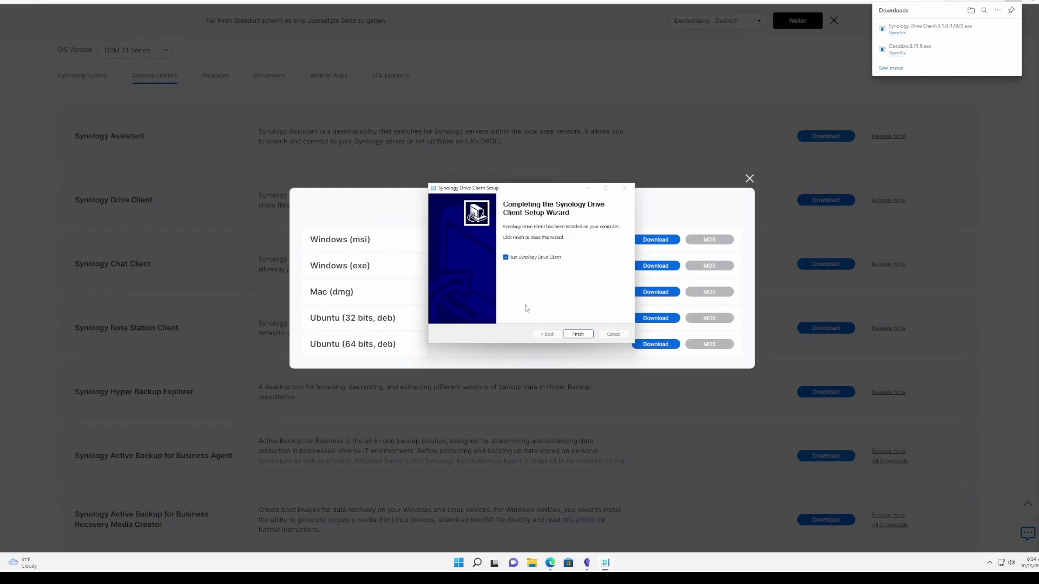
click(577, 334)
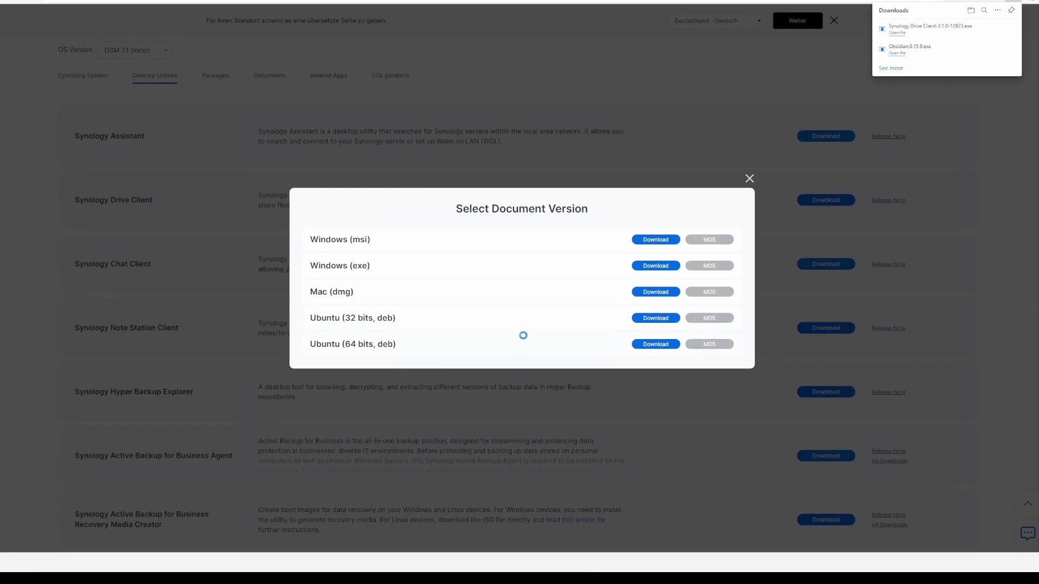
Log in to the NAS with its IP address, username and password to test the connection.
click(529, 331)
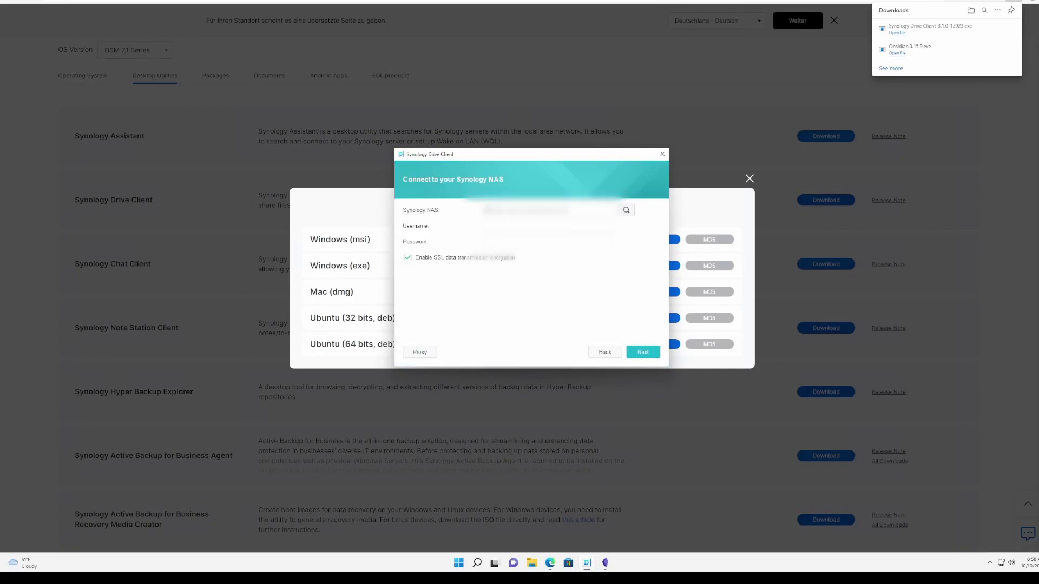
text(192.168adm*********)
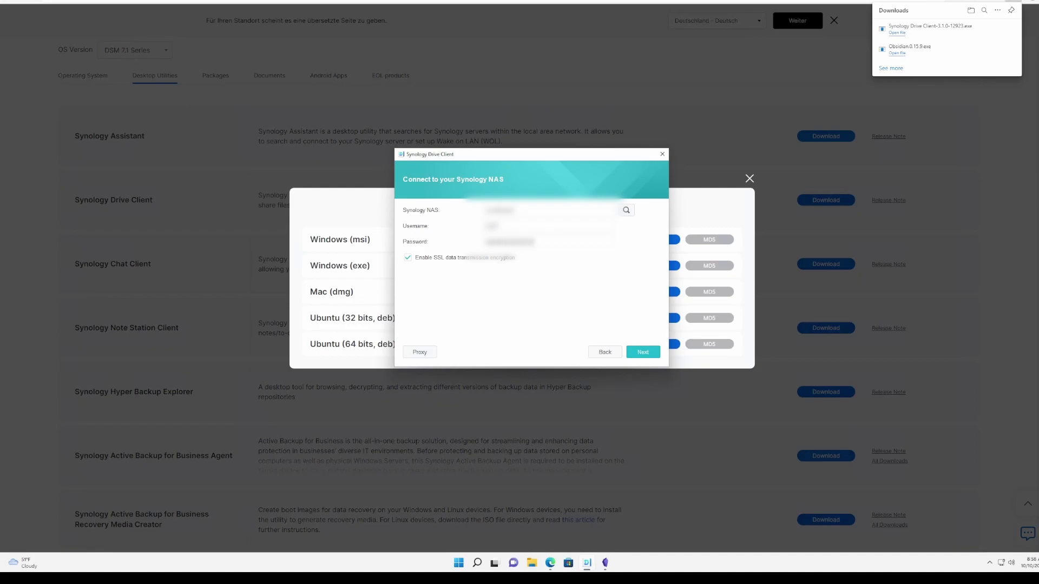
key(Return)
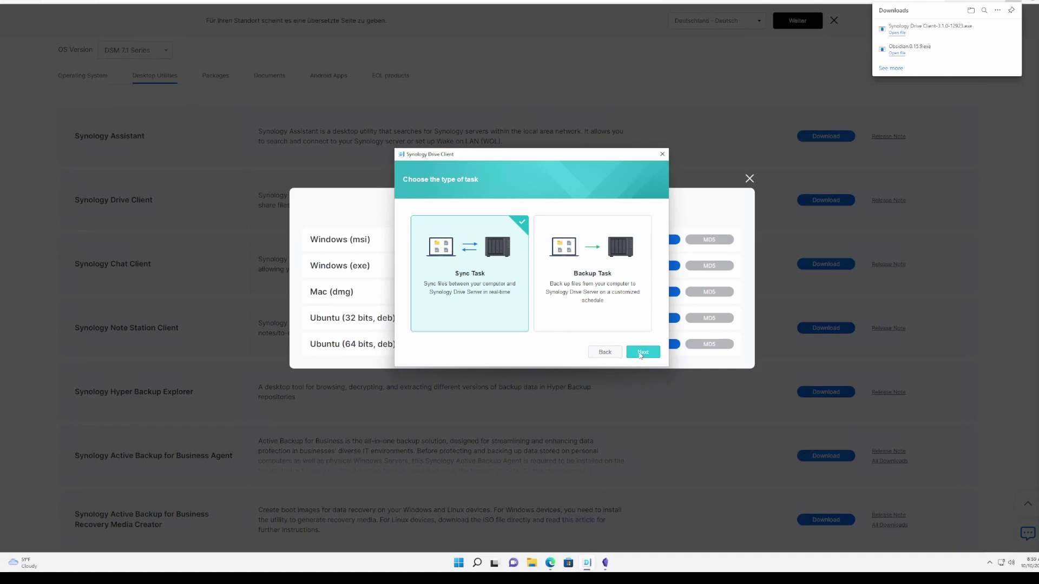
Choose Sync Task and set the NAS folder to a new My Drive/FirstVault folder.
click(641, 354)
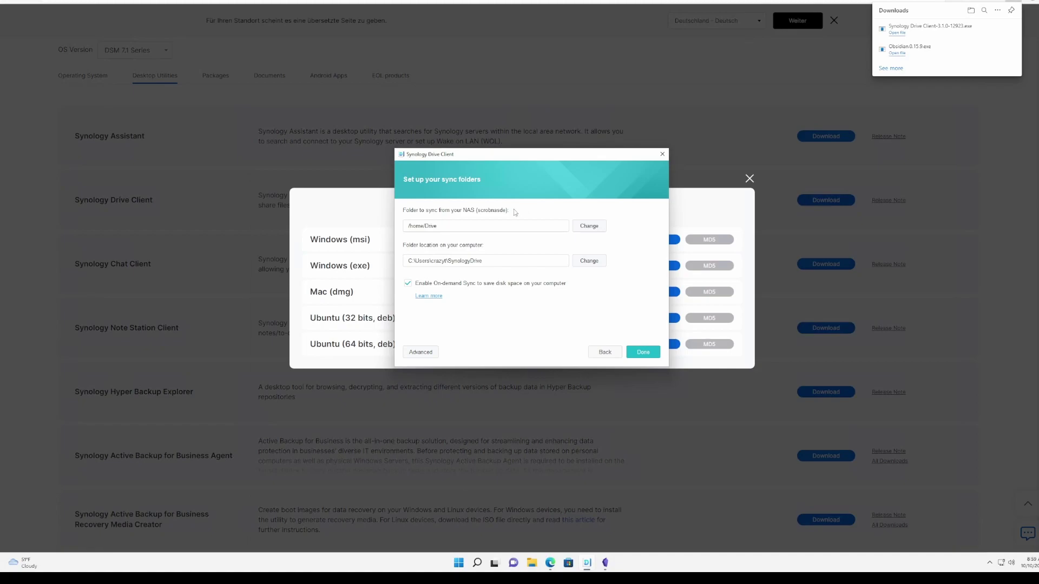
click(594, 227)
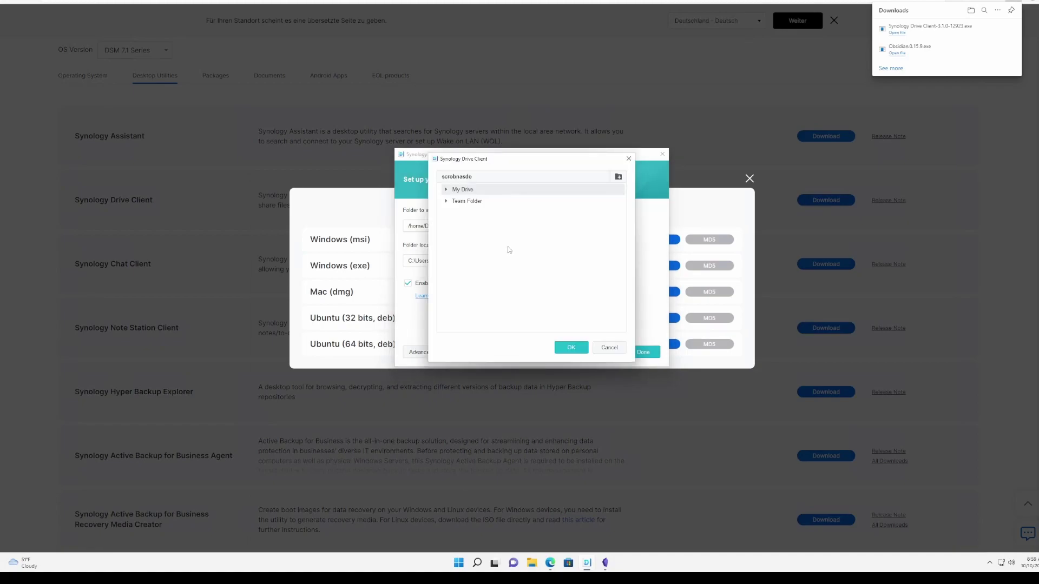
click(447, 189)
click(618, 177)
text(FirstVault)
click(568, 347)
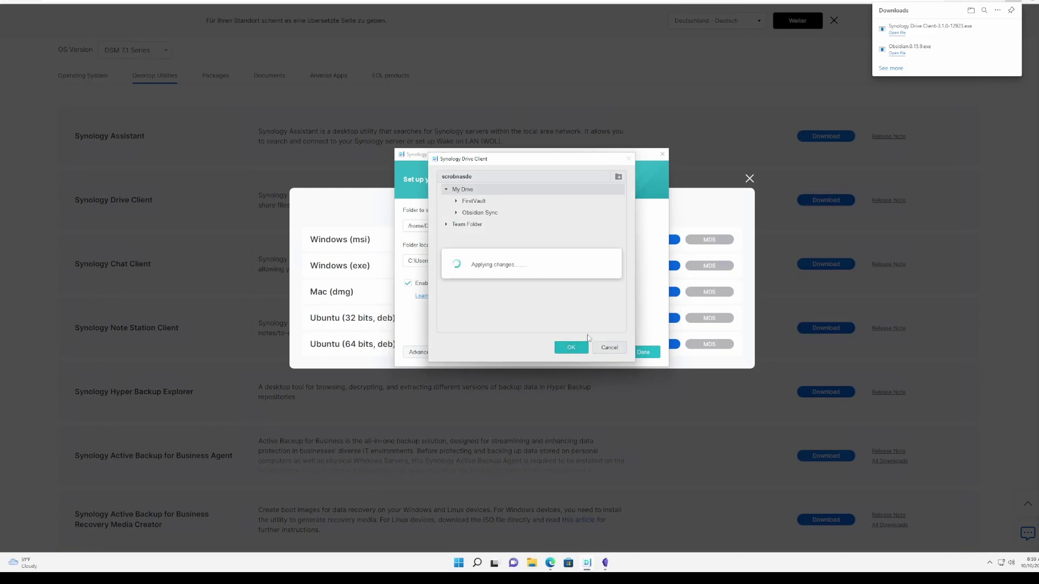
click(570, 349)
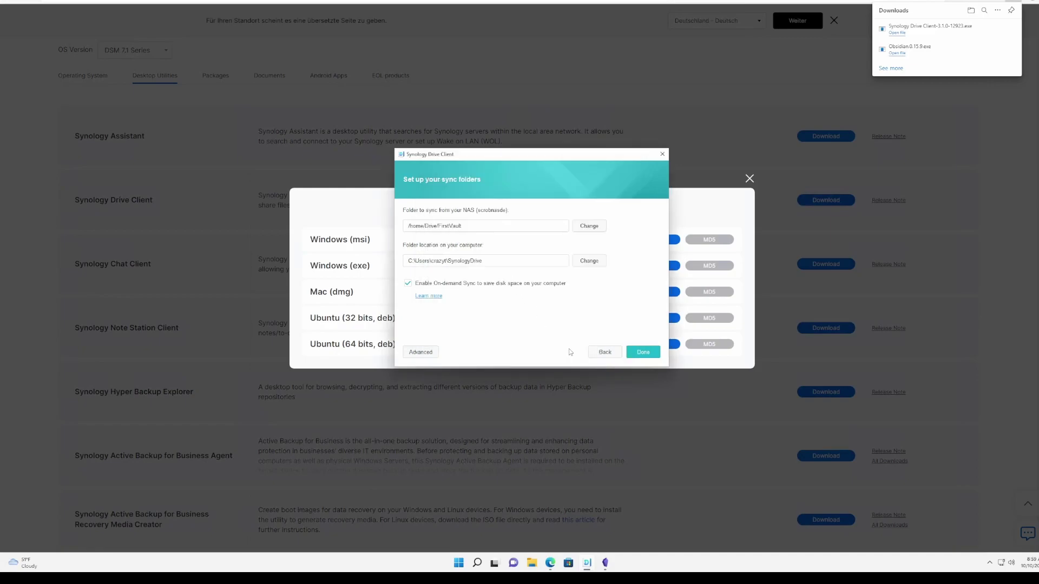
Set the local sync folder to Documents\FirstVault and finish the sync task.
click(590, 261)
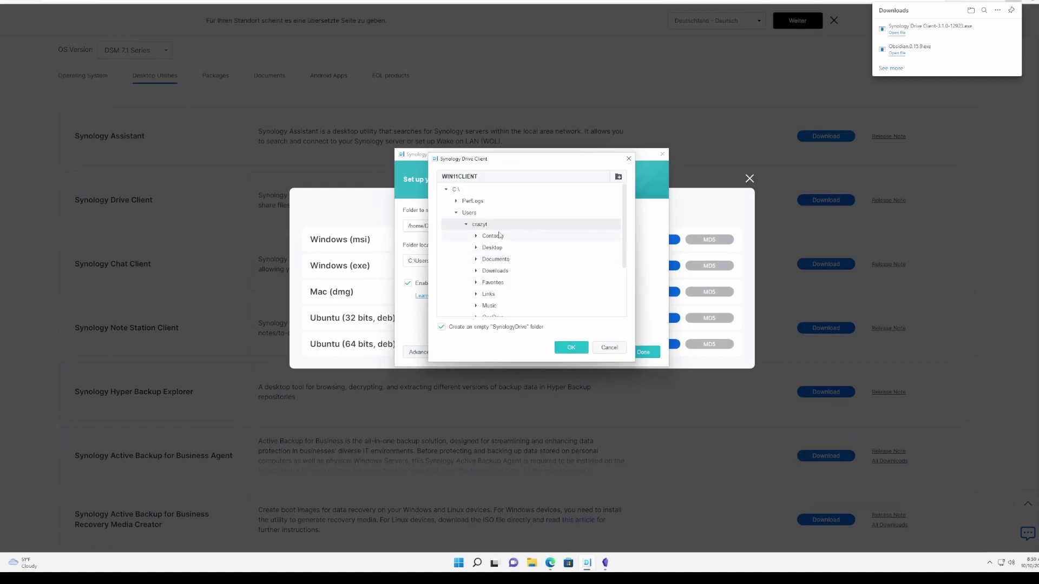
click(476, 260)
click(494, 272)
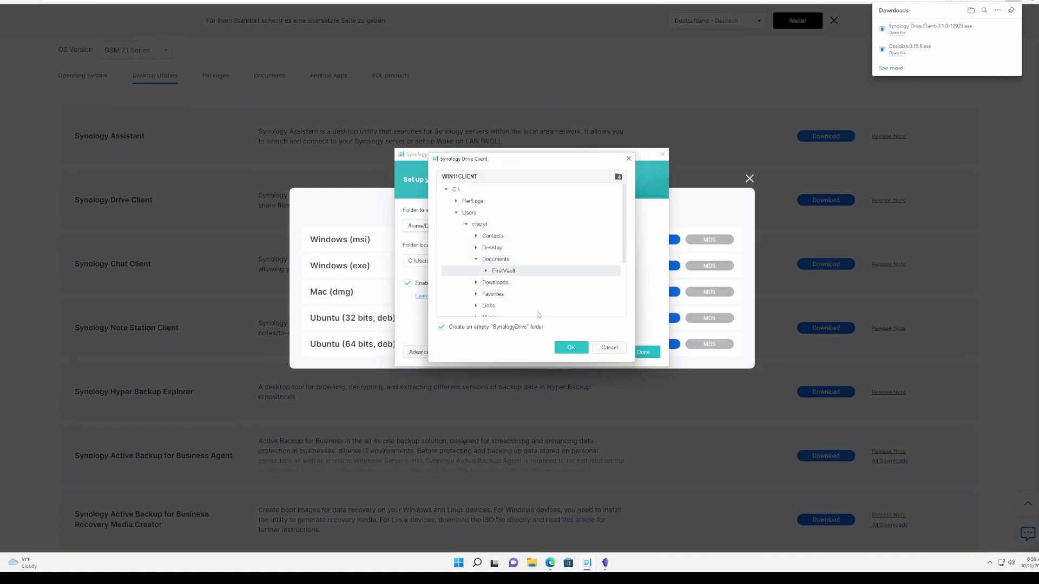
click(571, 348)
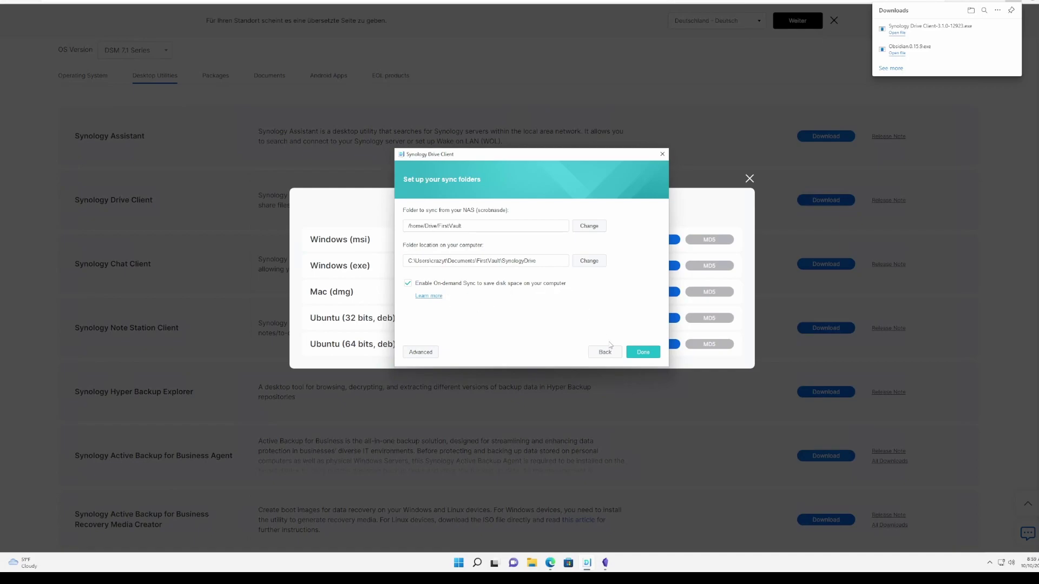
click(643, 352)
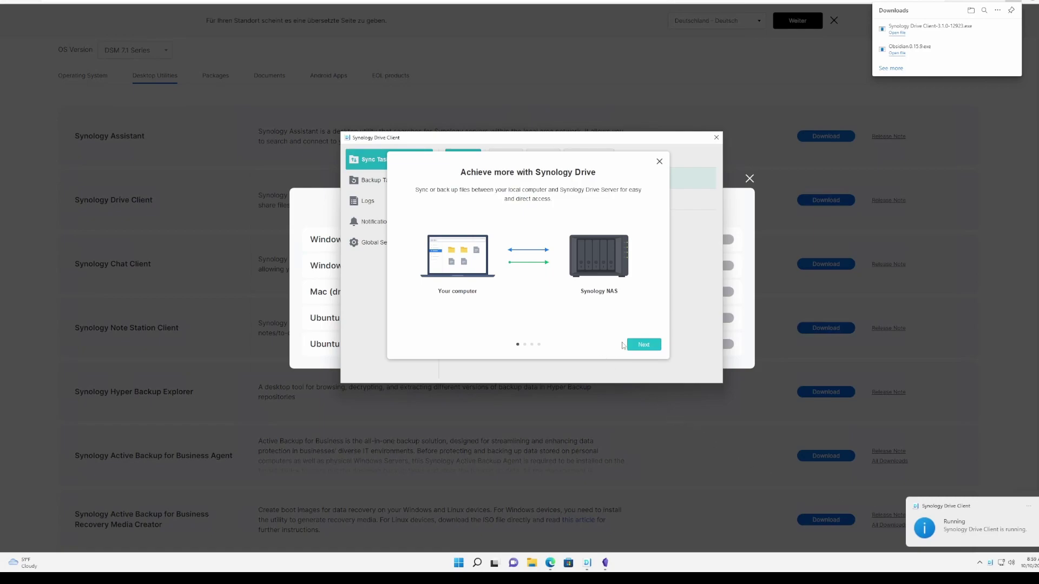
Finish the Synology Drive Client onboarding and open the sync folder.
click(646, 347)
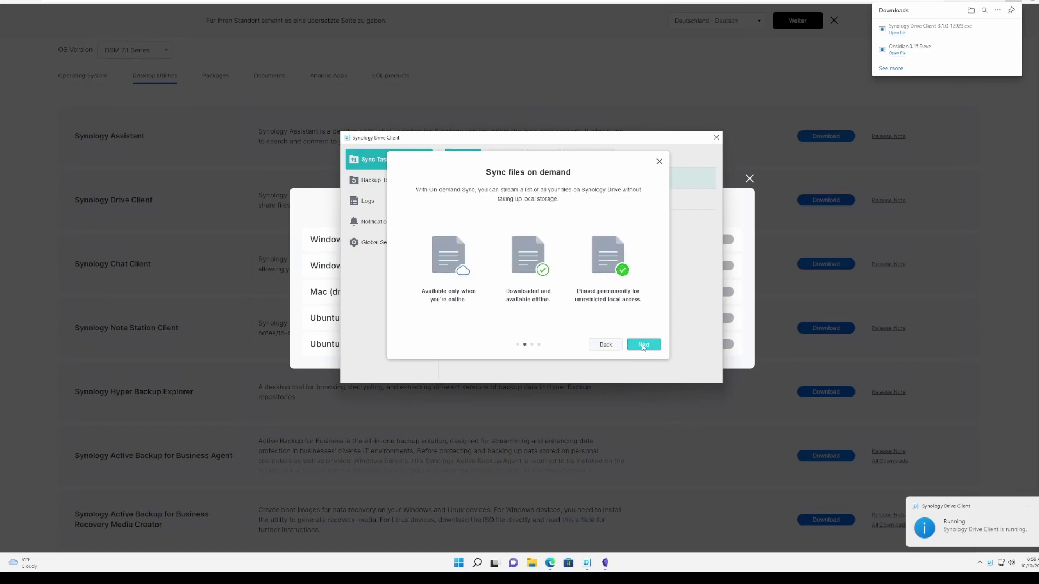
click(644, 347)
click(643, 346)
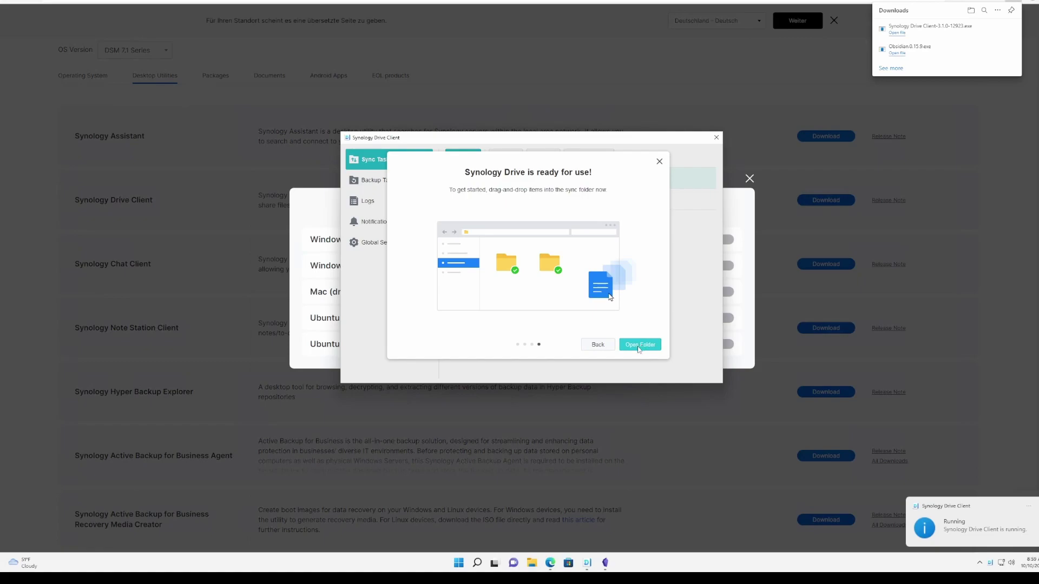
Paste FirstVault into the SynologyDrive folder, replacing existing files, and reopen the task's local folder.
click(424, 233)
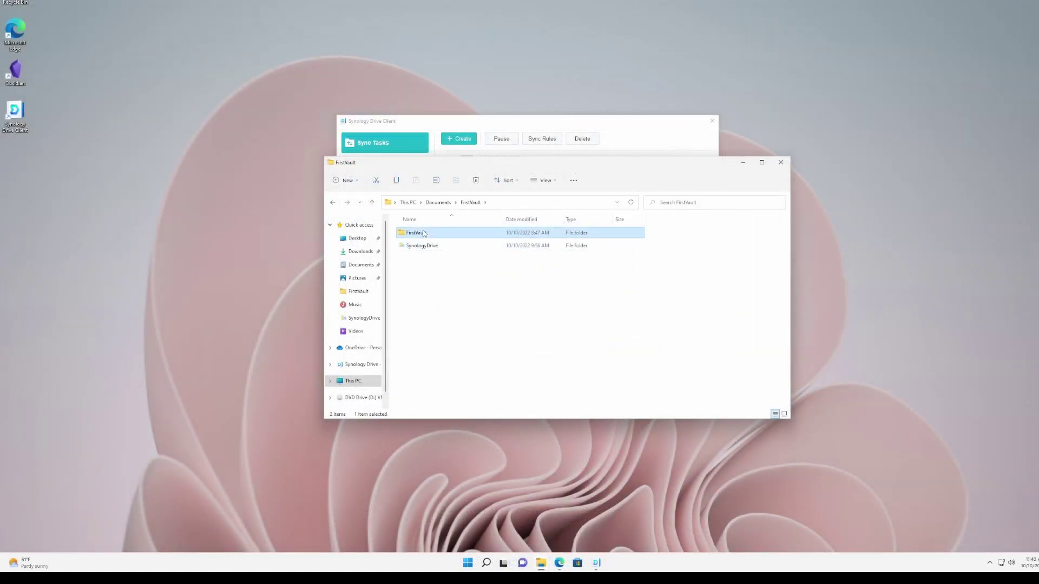
double_click(422, 246)
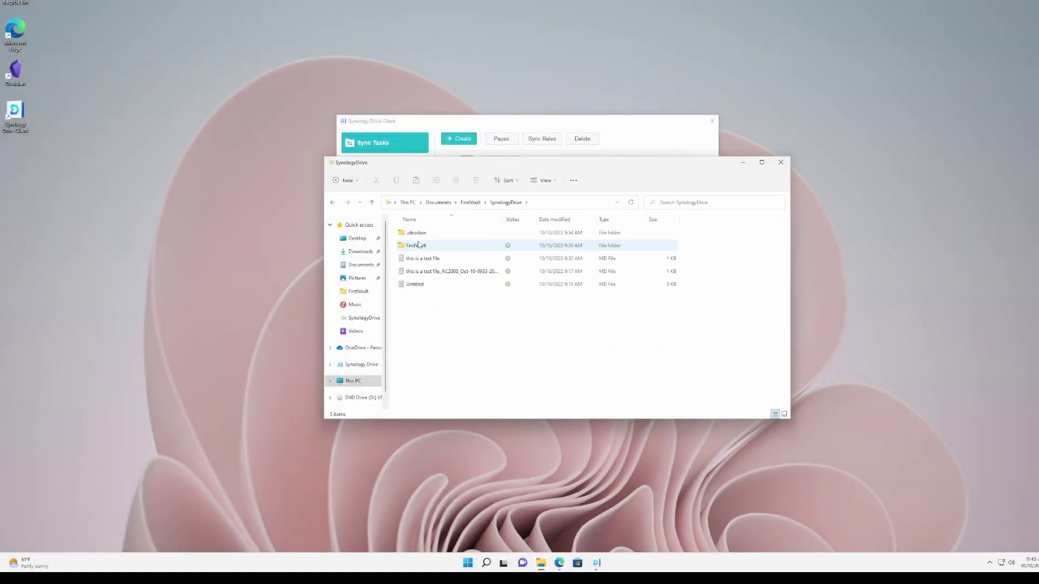
key(ctrl+v)
click(481, 202)
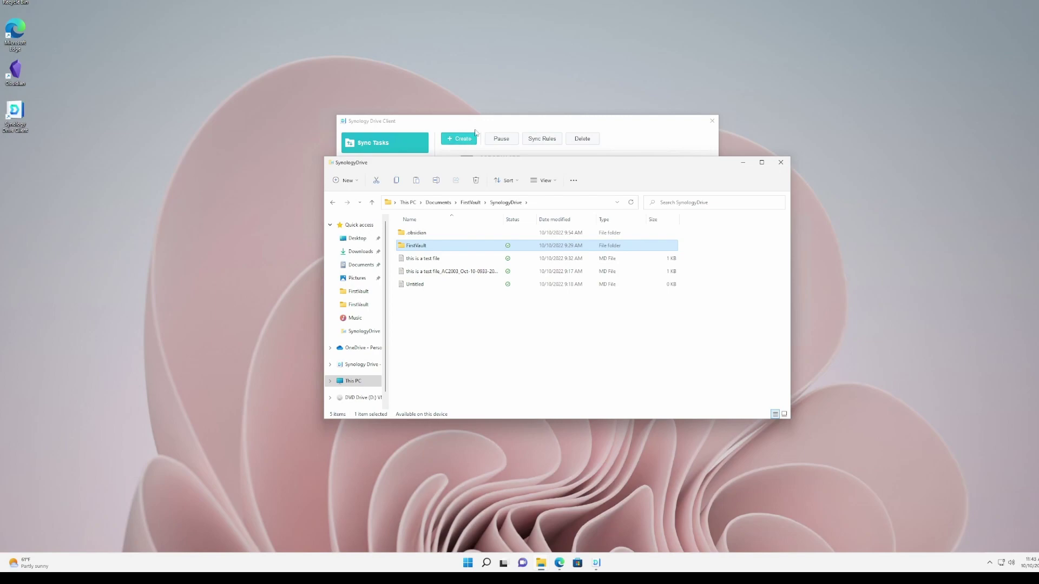
click(481, 125)
click(515, 187)
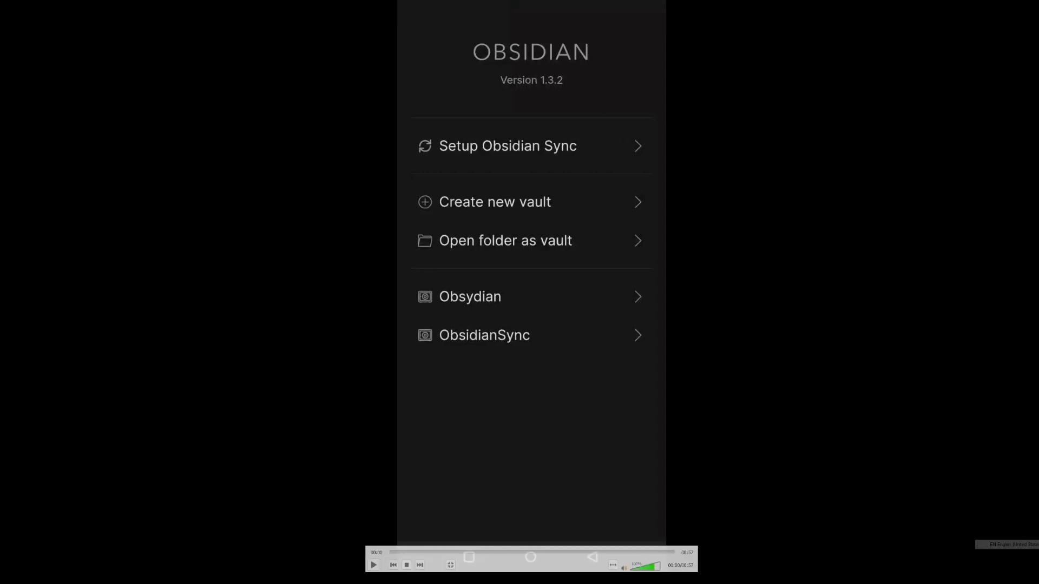
Move on from the phone's Obsidian vault list toward the Synology Drive sync setup.
key(space)
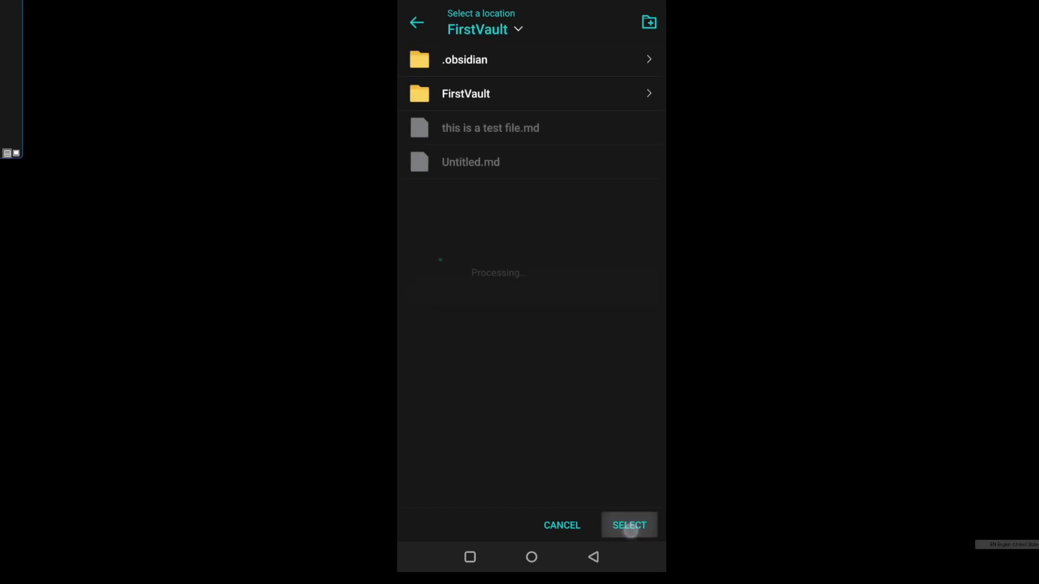
Pair My Drive/FirstVault with the phone's Internal storage/Obsidian folder, accepting the file-conflict warning.
click(439, 158)
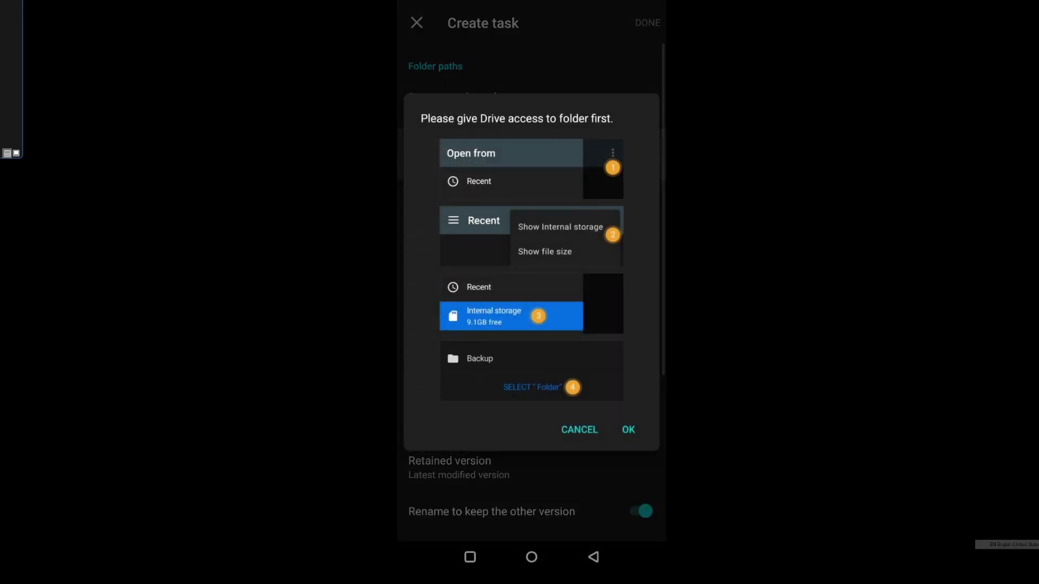
click(635, 430)
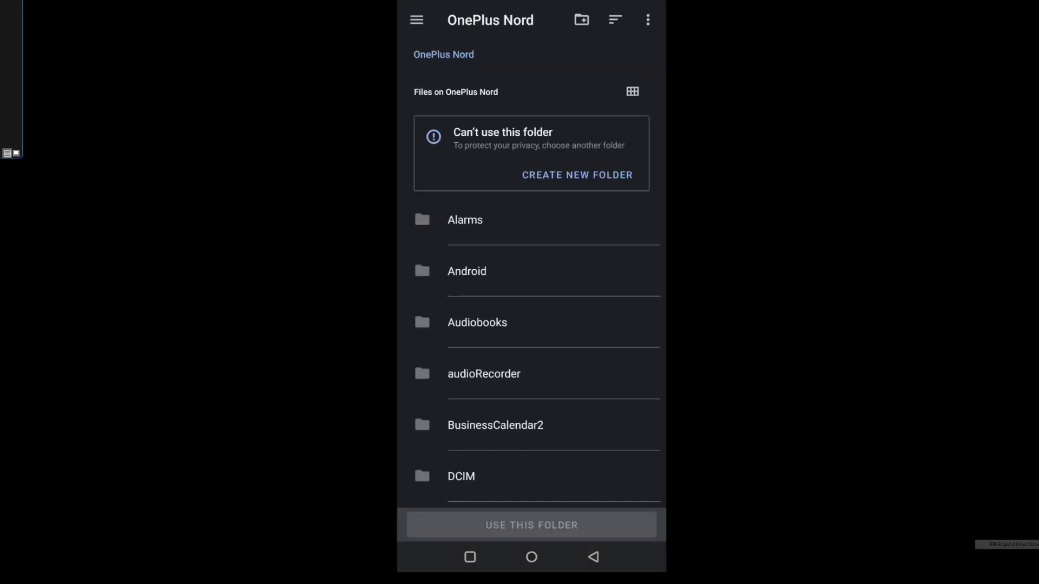
scroll(643, 344, down, 15)
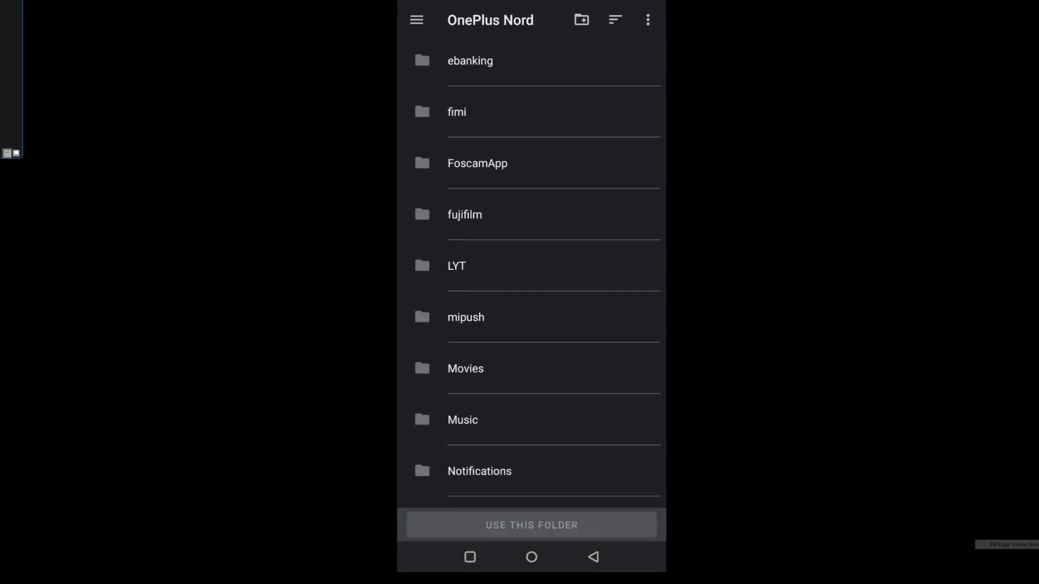
click(551, 323)
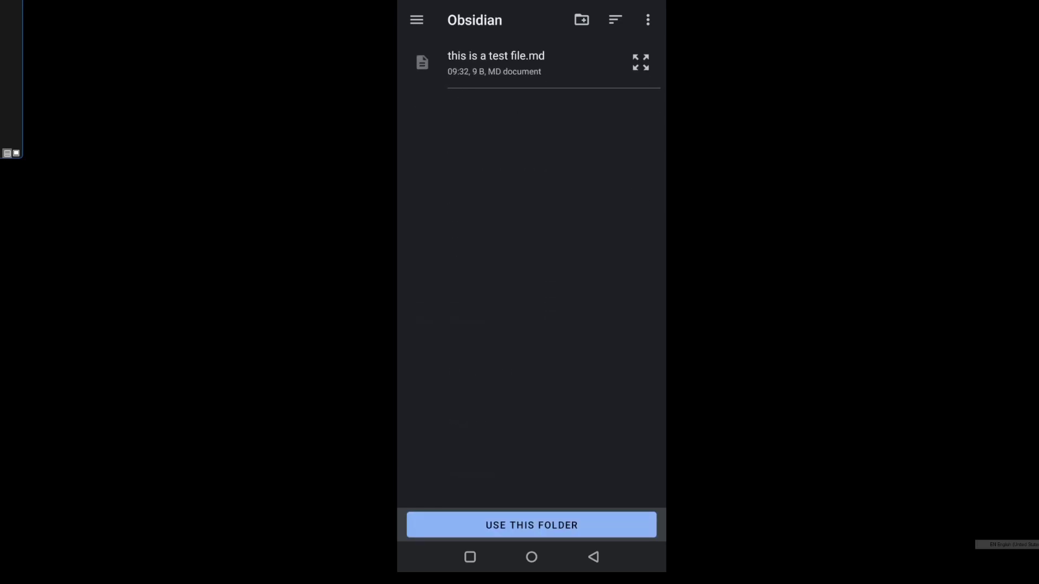
click(557, 526)
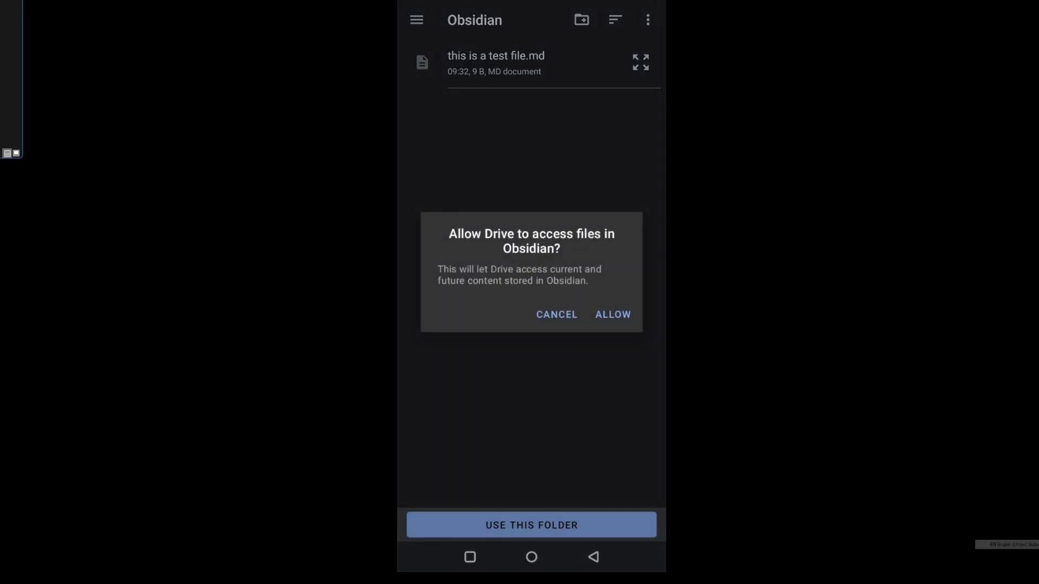
click(617, 311)
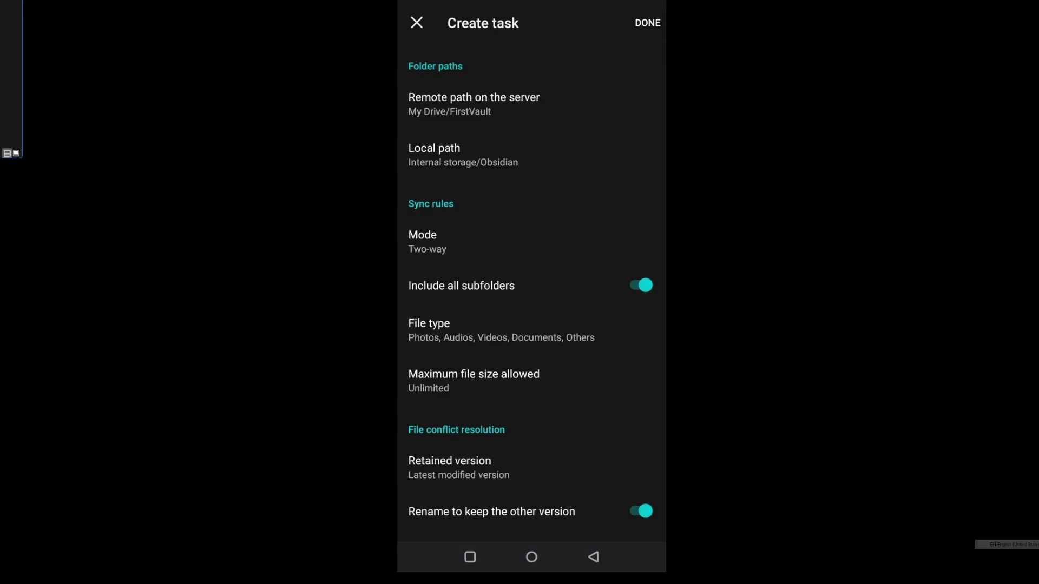
click(647, 22)
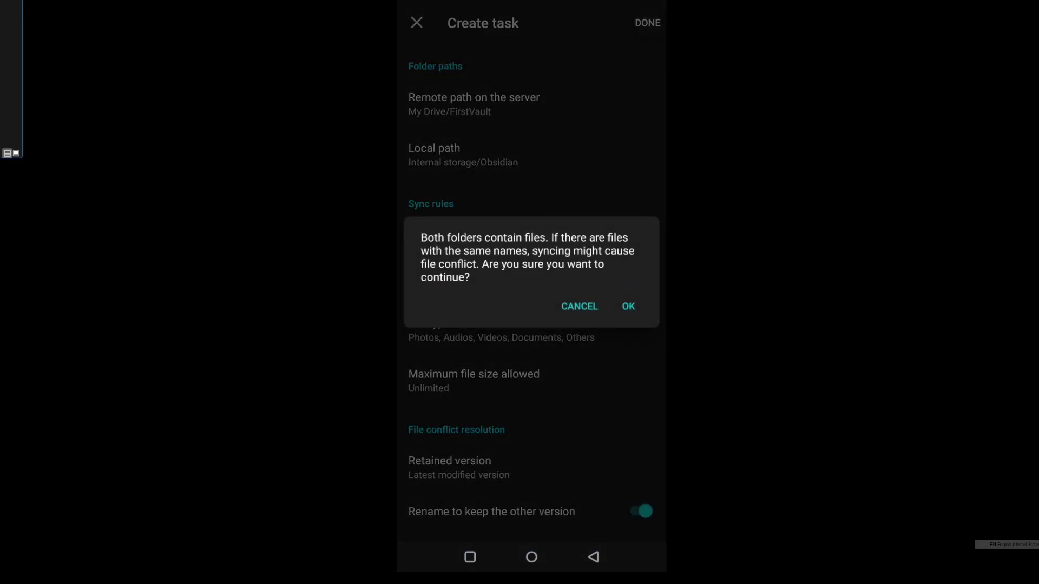
click(628, 307)
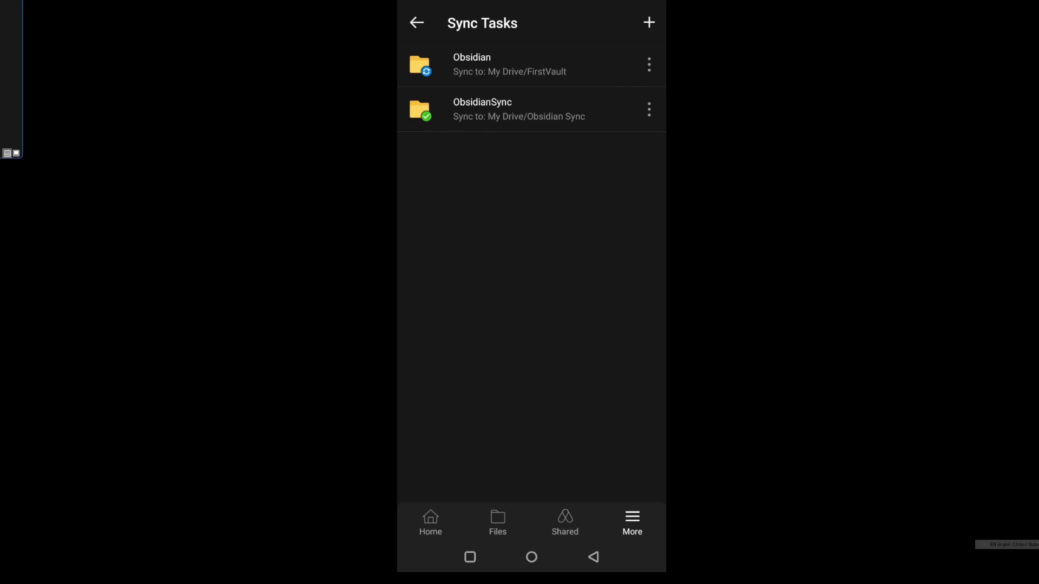
On the phone, open first file.md from the Obsidian task's FirstVault folder to view its synced text.
click(450, 67)
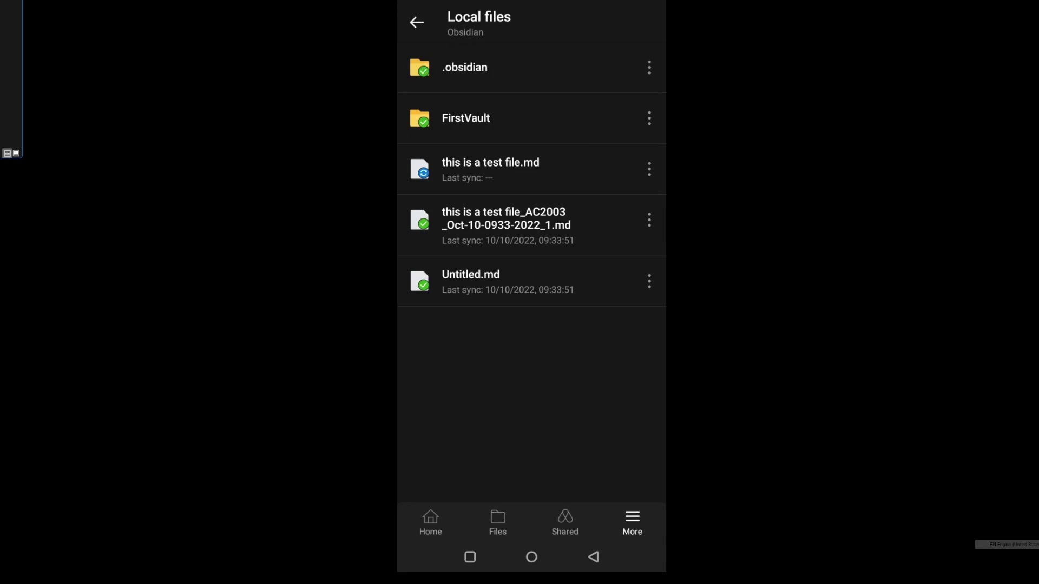
click(458, 120)
click(467, 71)
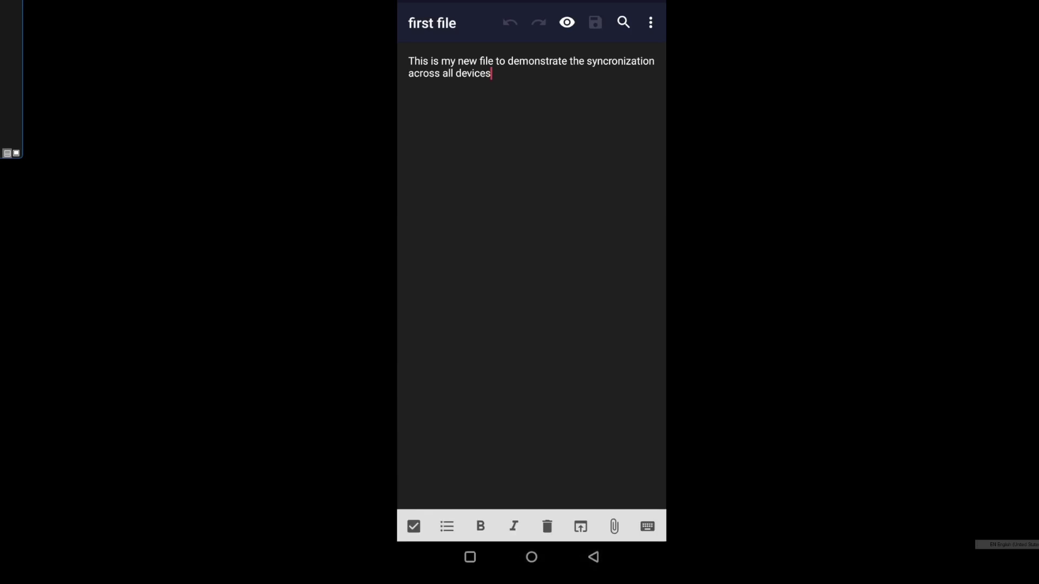
click(429, 340)
Read 'this is a test file' in the local SynologyDrive folder, then bring up Obsidian's vault chooser.
key(alt+Tab)
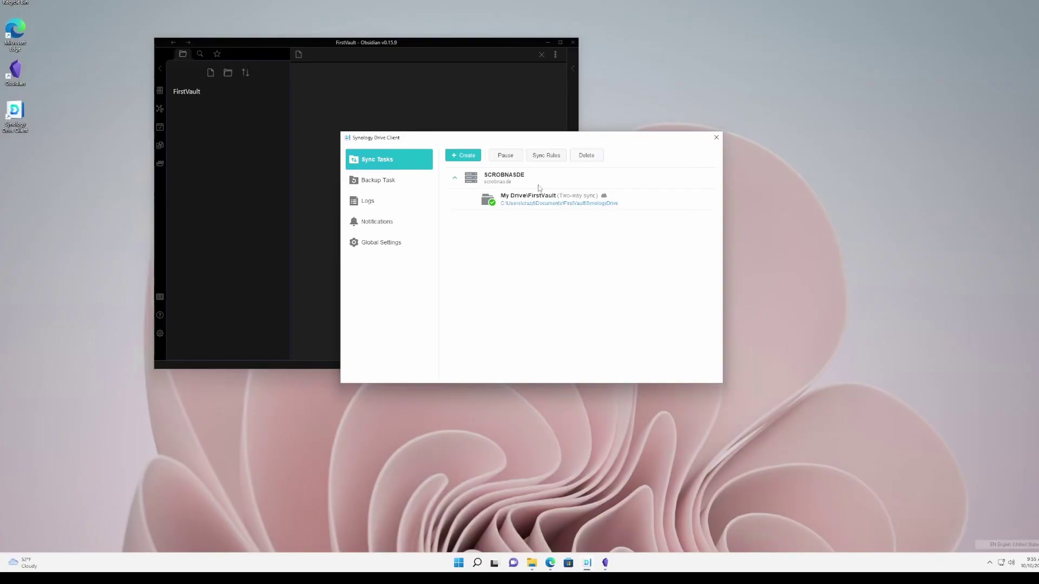
click(514, 208)
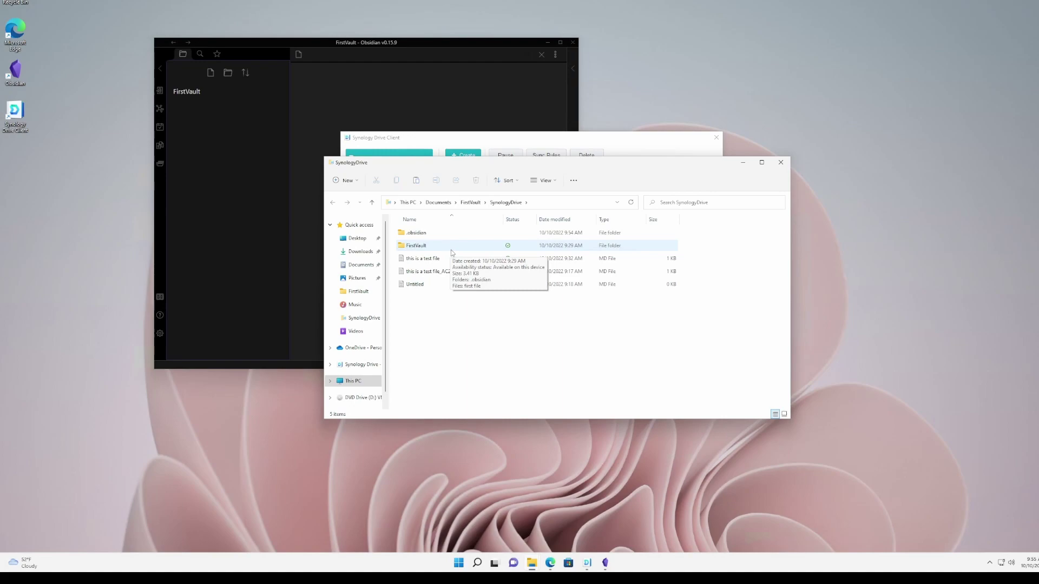
double_click(428, 261)
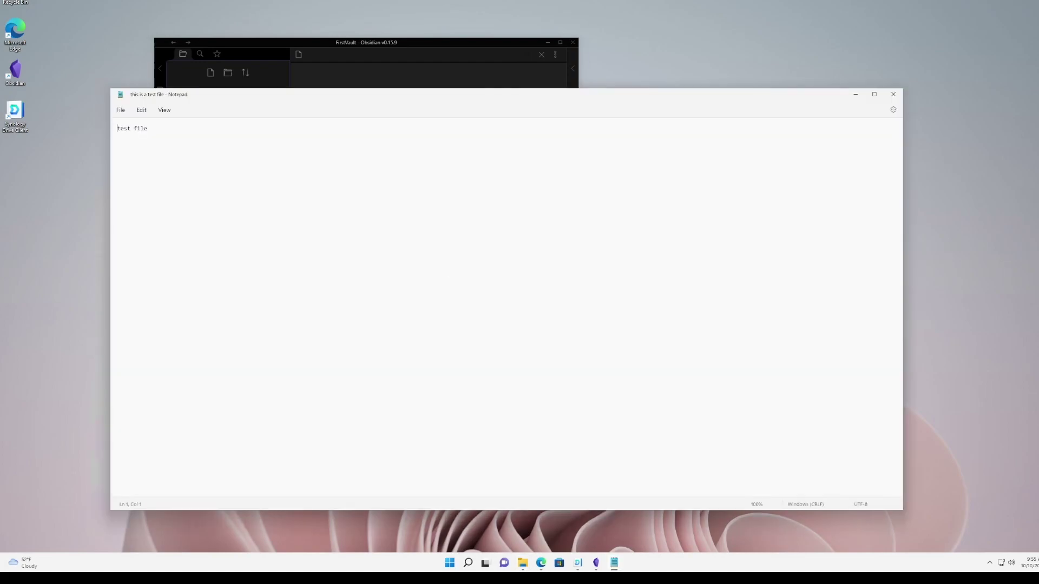
key(ctrl+a)
click(893, 94)
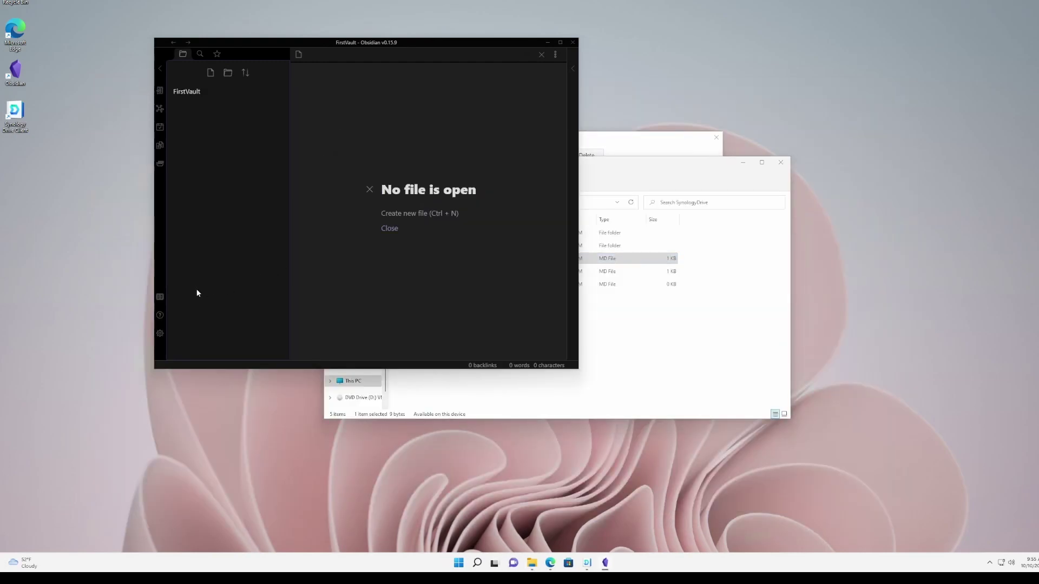
click(162, 299)
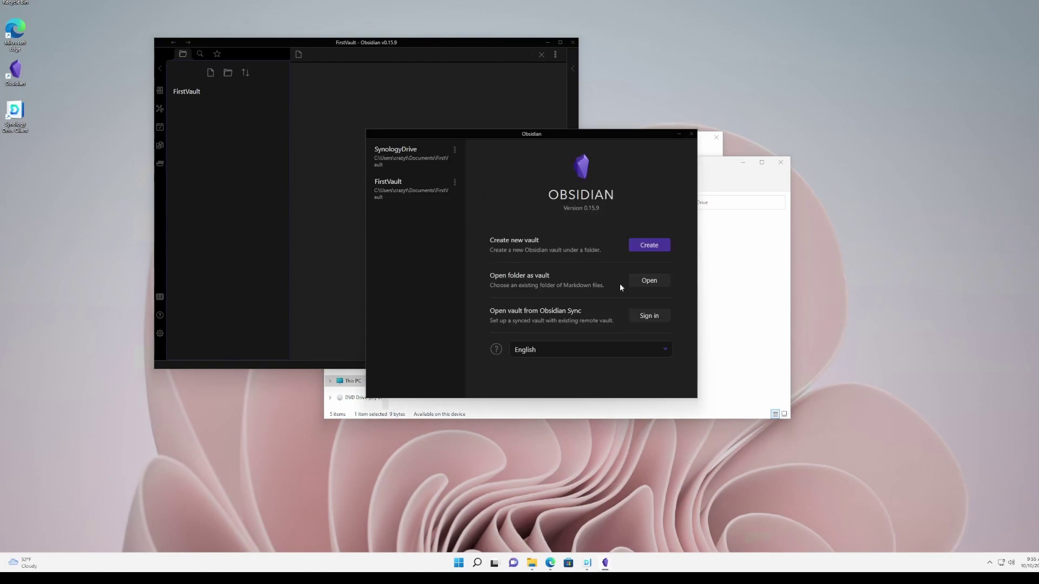
Open the SynologyDrive folder as a new Obsidian vault showing the synced 'first file' note.
click(649, 281)
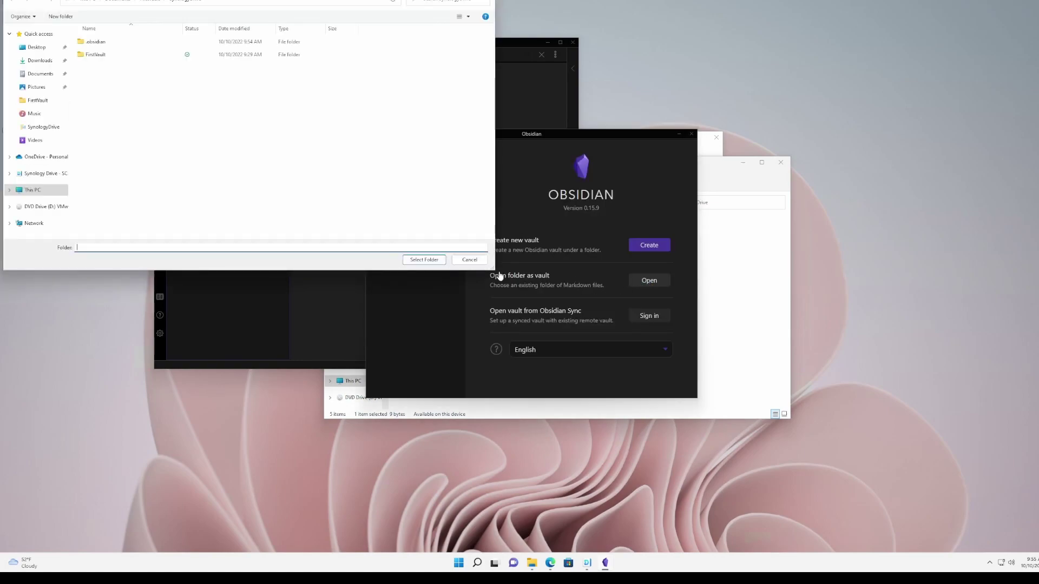
click(187, 2)
click(424, 259)
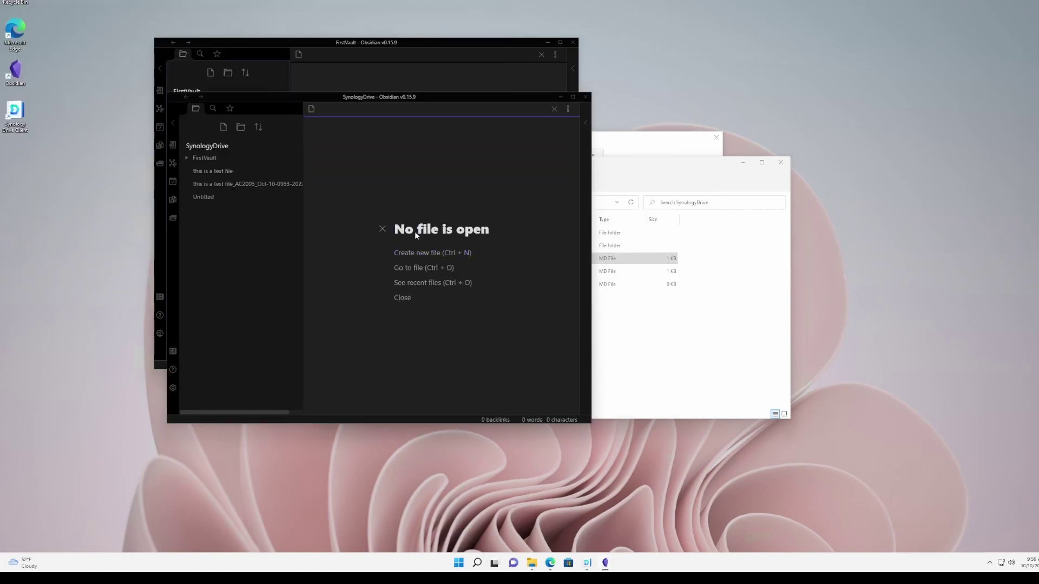
drag(428, 95, 407, 36)
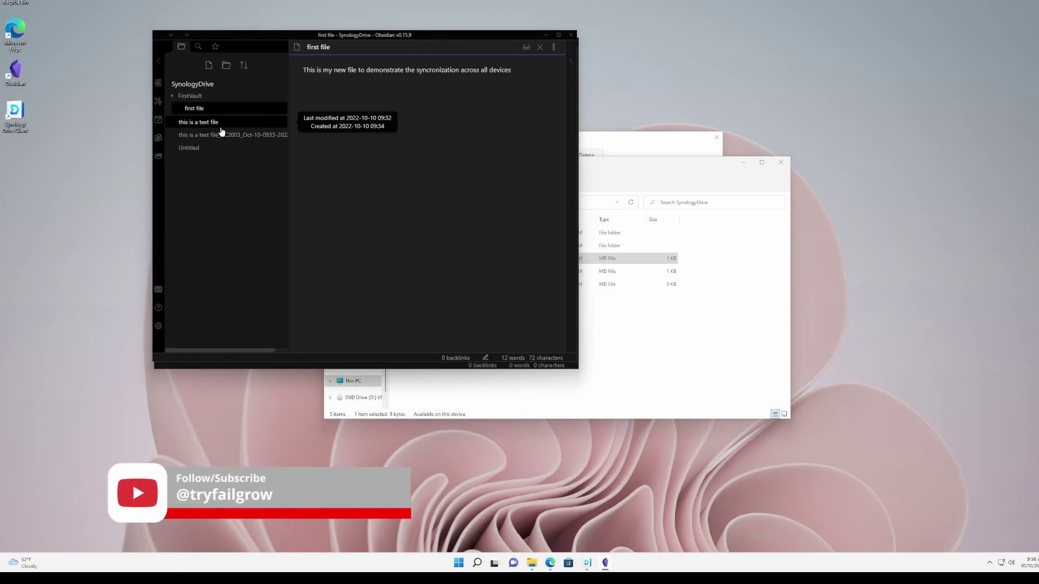